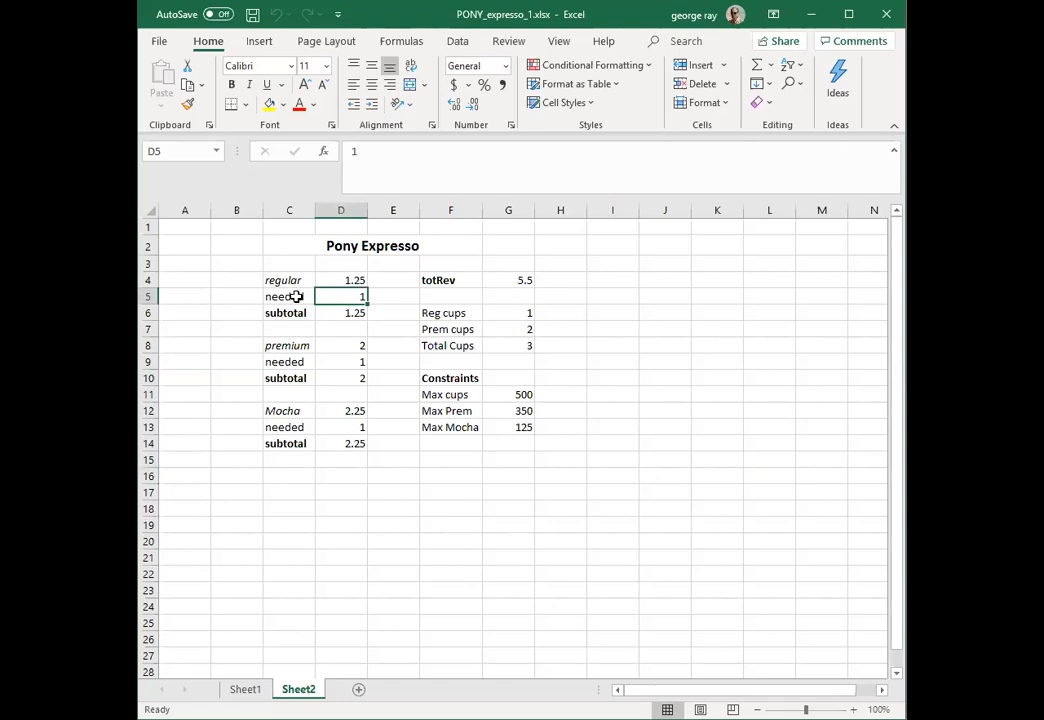
# Step: Check the needed quantities for premium, Mocha and regular coffee in D9, D13 and D5
pyautogui.click(343, 366)
pyautogui.click(348, 428)
pyautogui.click(356, 297)
# Step: Examine the unit prices of regular, premium and Mocha coffee in D4, D8 and D12
pyautogui.click(354, 280)
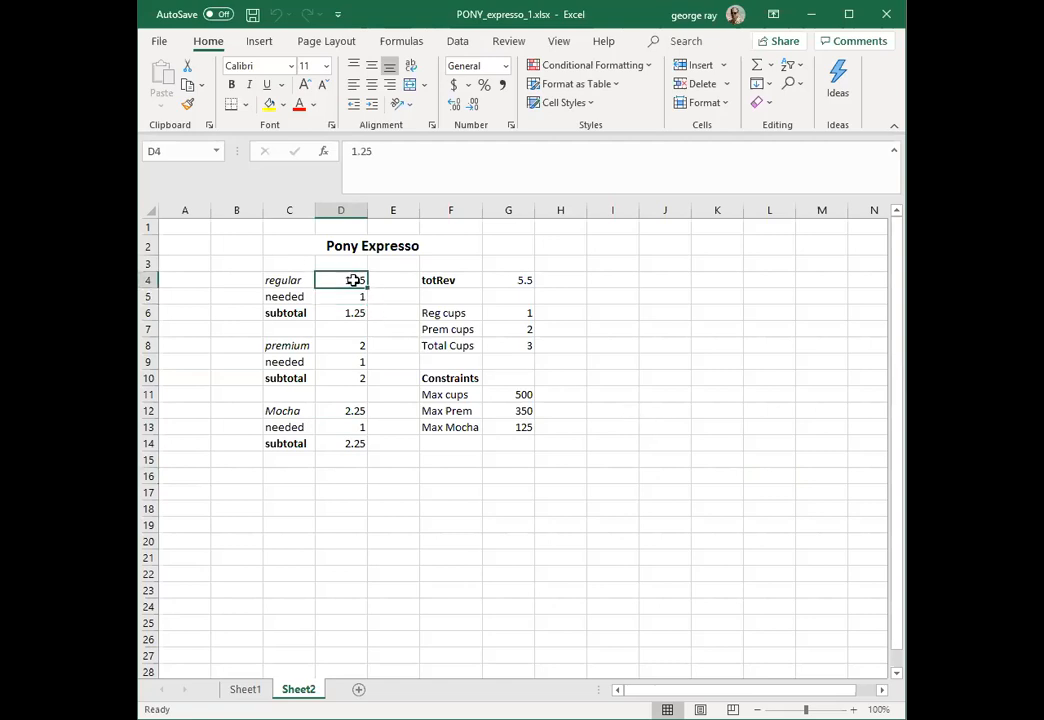
pyautogui.click(361, 346)
pyautogui.click(349, 280)
pyautogui.click(291, 341)
pyautogui.click(357, 345)
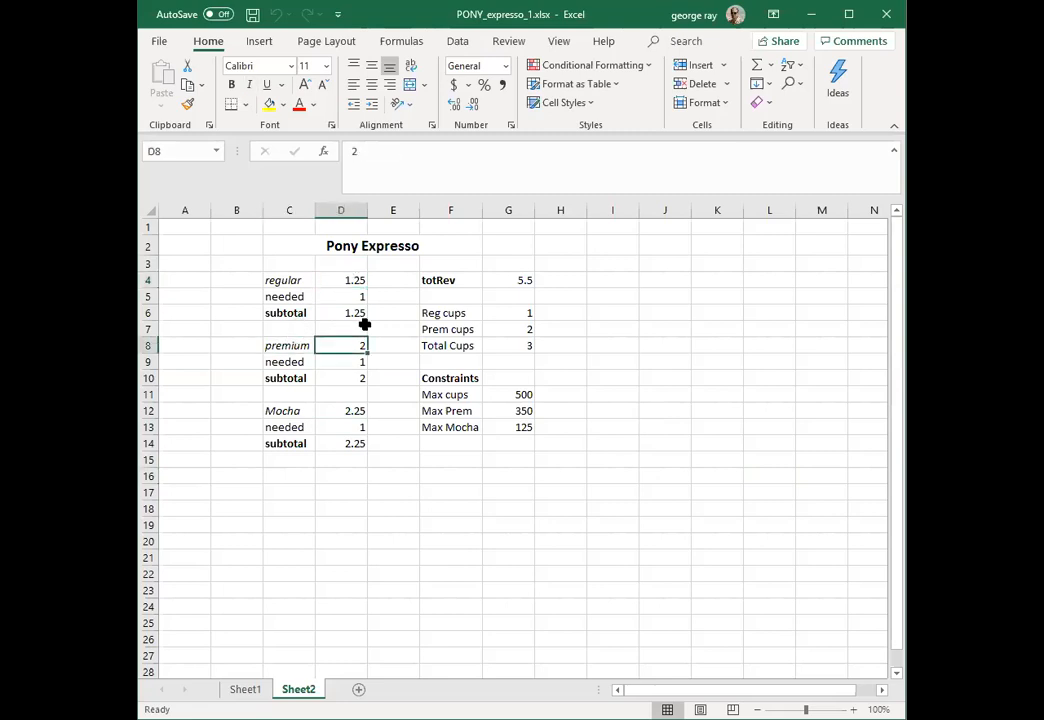
pyautogui.click(305, 280)
pyautogui.click(354, 281)
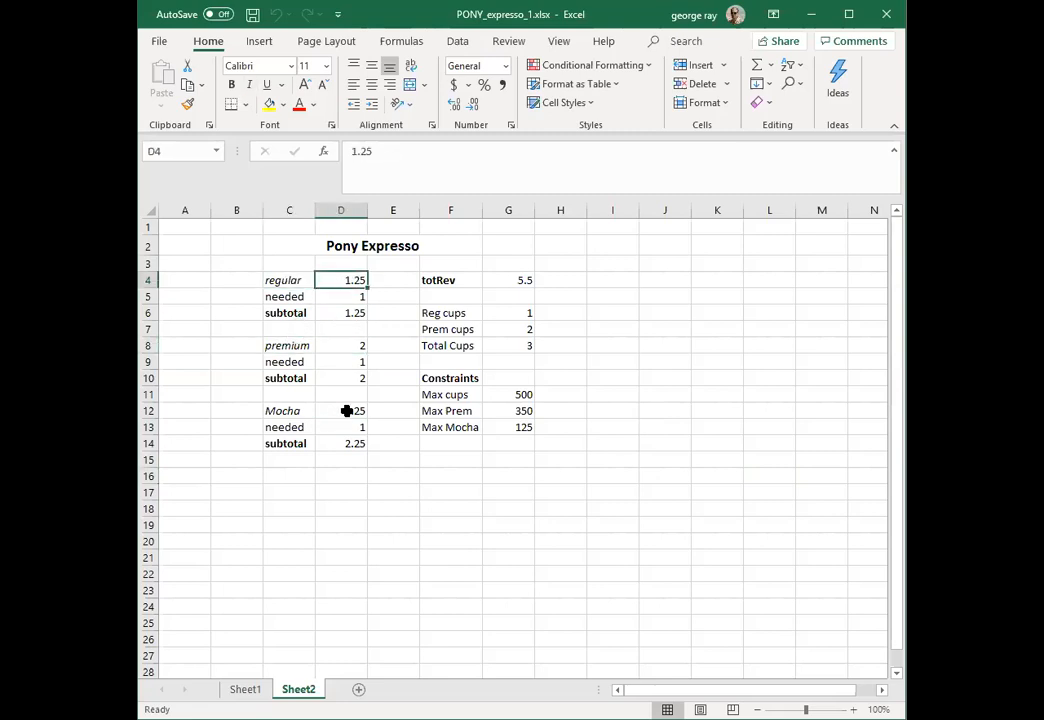
pyautogui.click(292, 414)
pyautogui.click(350, 411)
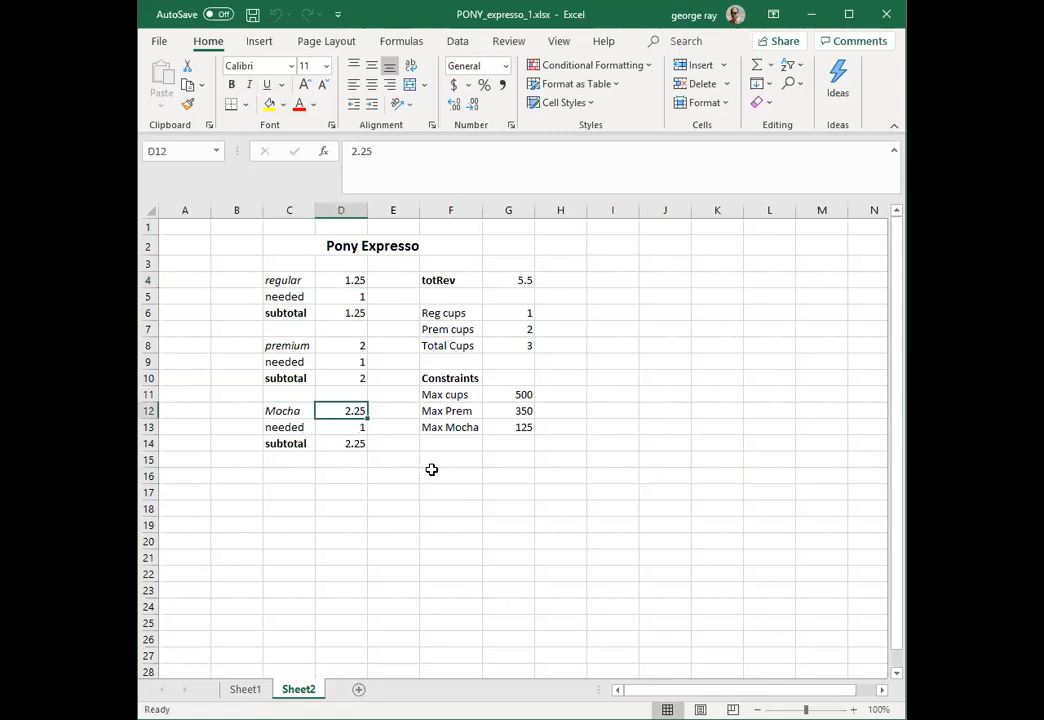
# Step: Inspect the subtotal formulas for regular, premium and Mocha in D6, D10 and D14, along with the needed cells they use
pyautogui.click(350, 297)
pyautogui.click(345, 312)
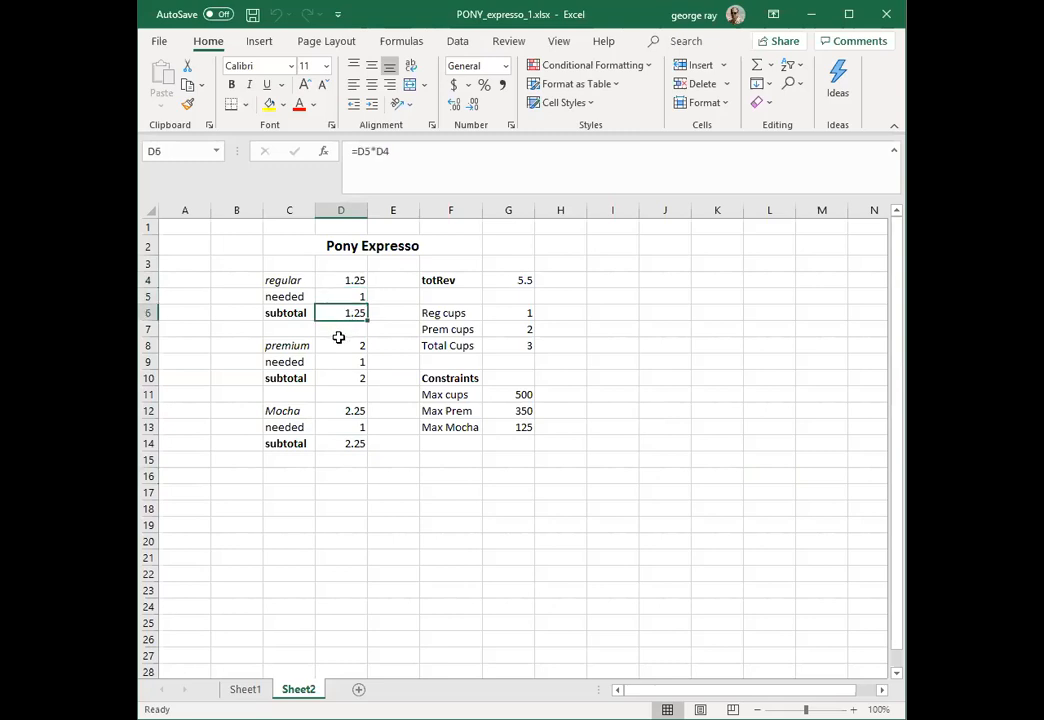
pyautogui.click(334, 378)
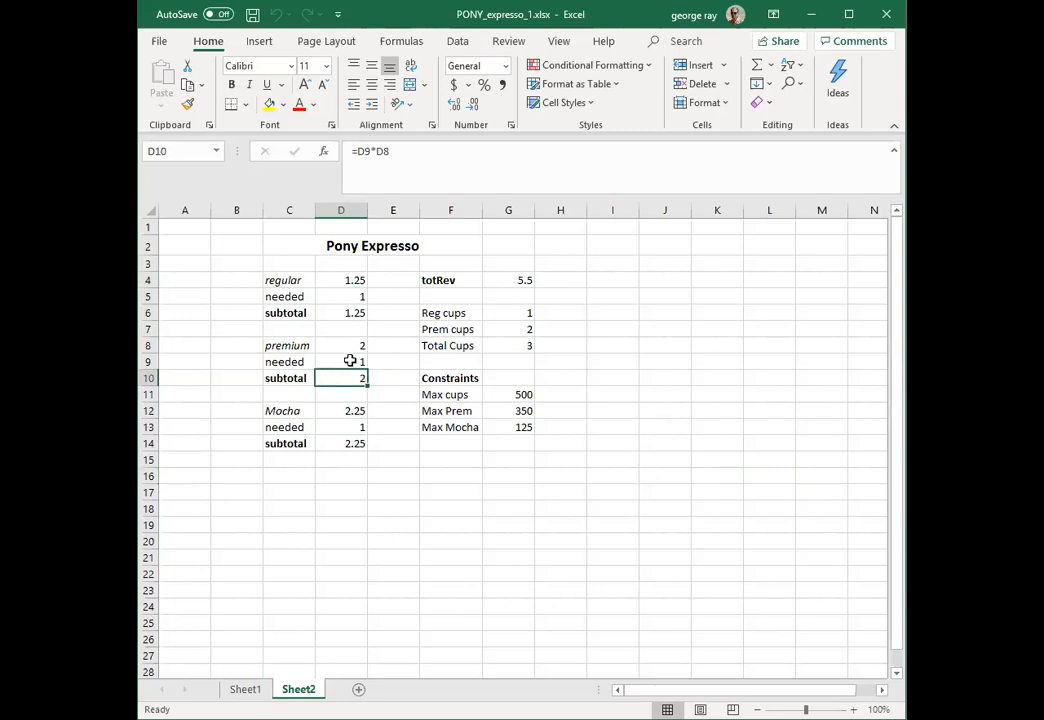
pyautogui.click(340, 429)
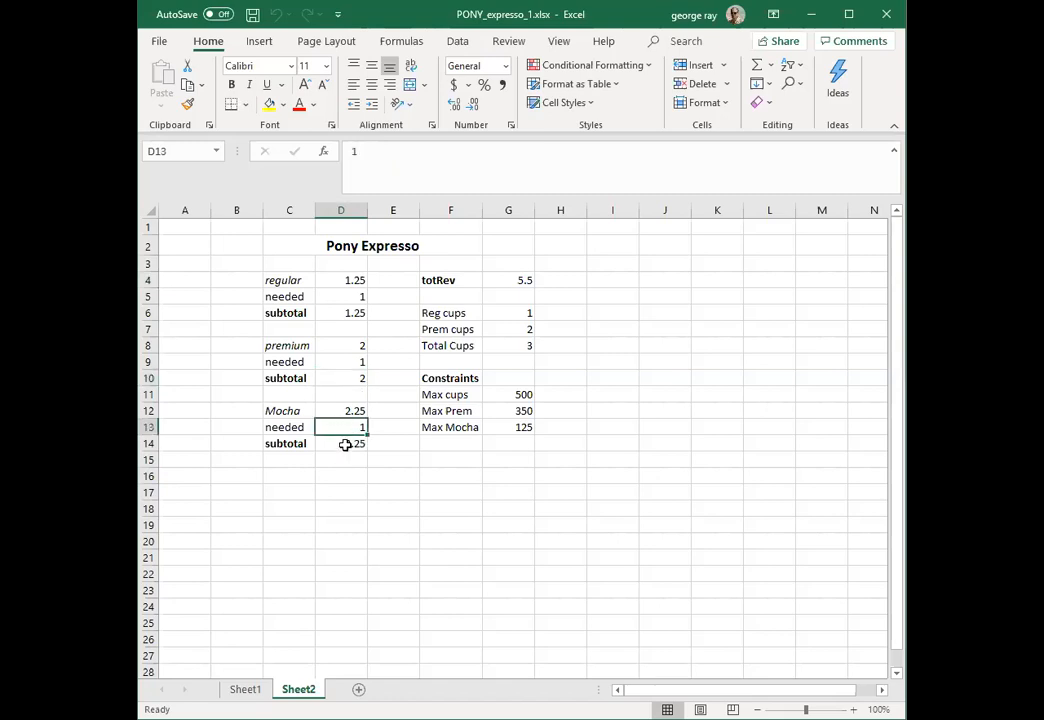
pyautogui.click(345, 444)
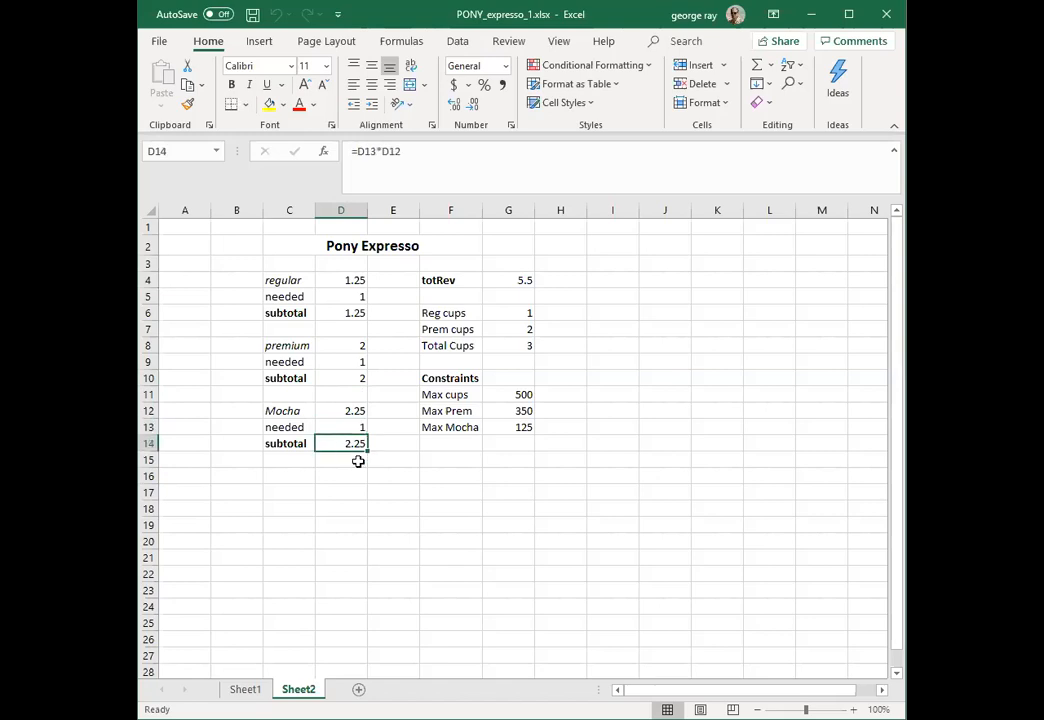
# Step: Inspect the total revenue formula in G4 and trace it to the three subtotals in D6, D10 and D14
pyautogui.click(527, 281)
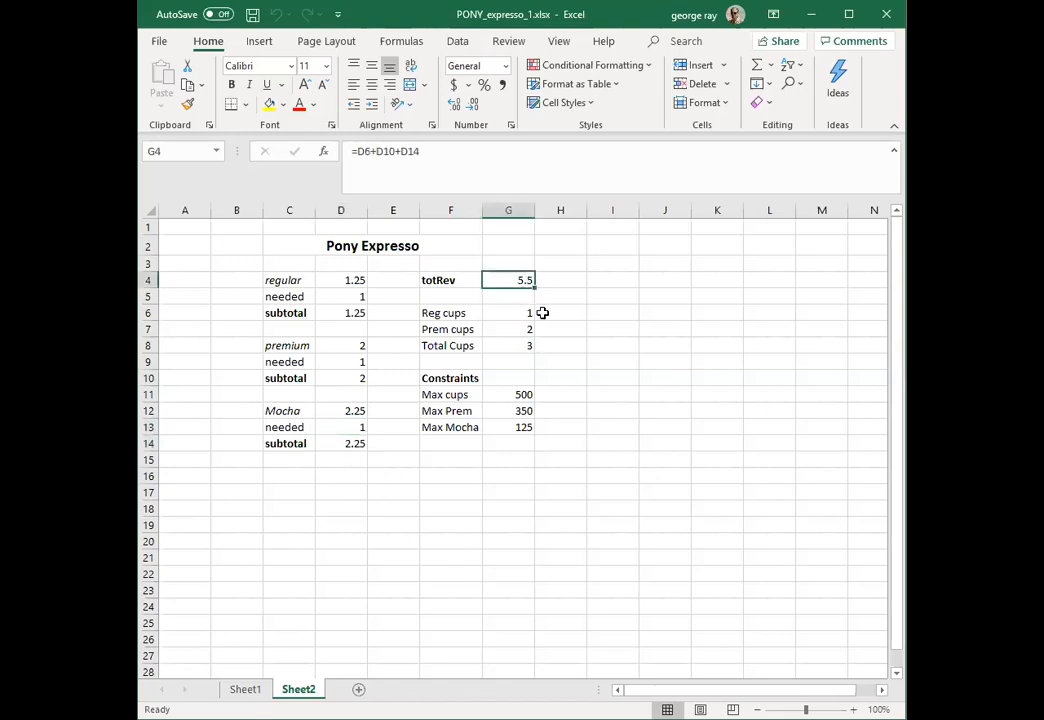
pyautogui.click(352, 315)
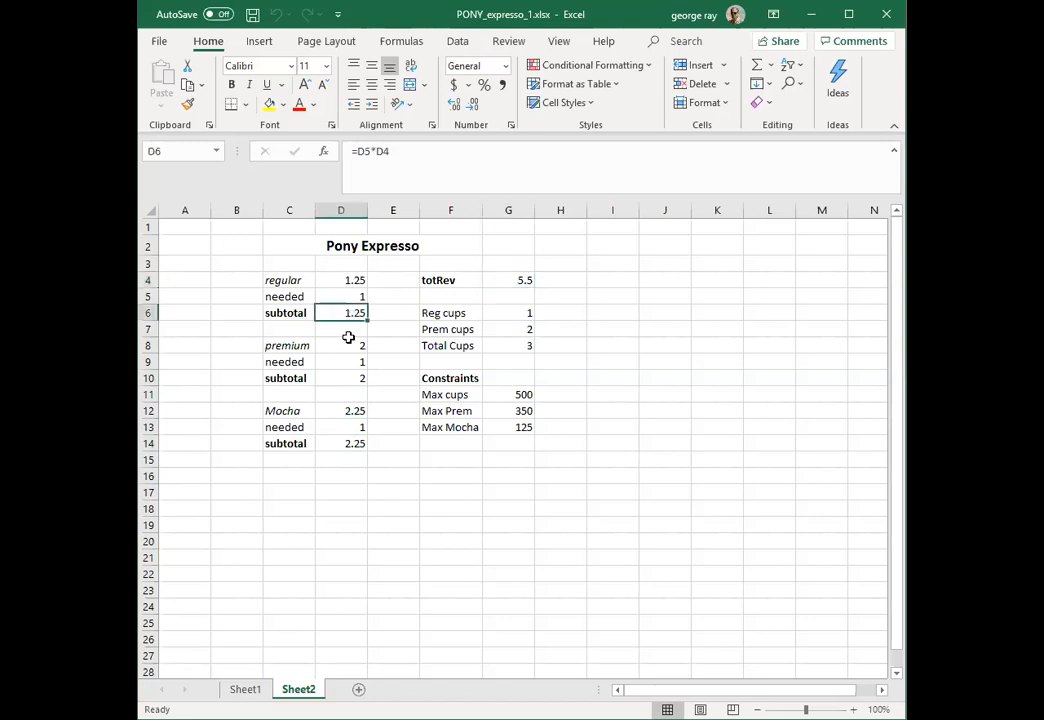
pyautogui.click(346, 377)
pyautogui.click(350, 446)
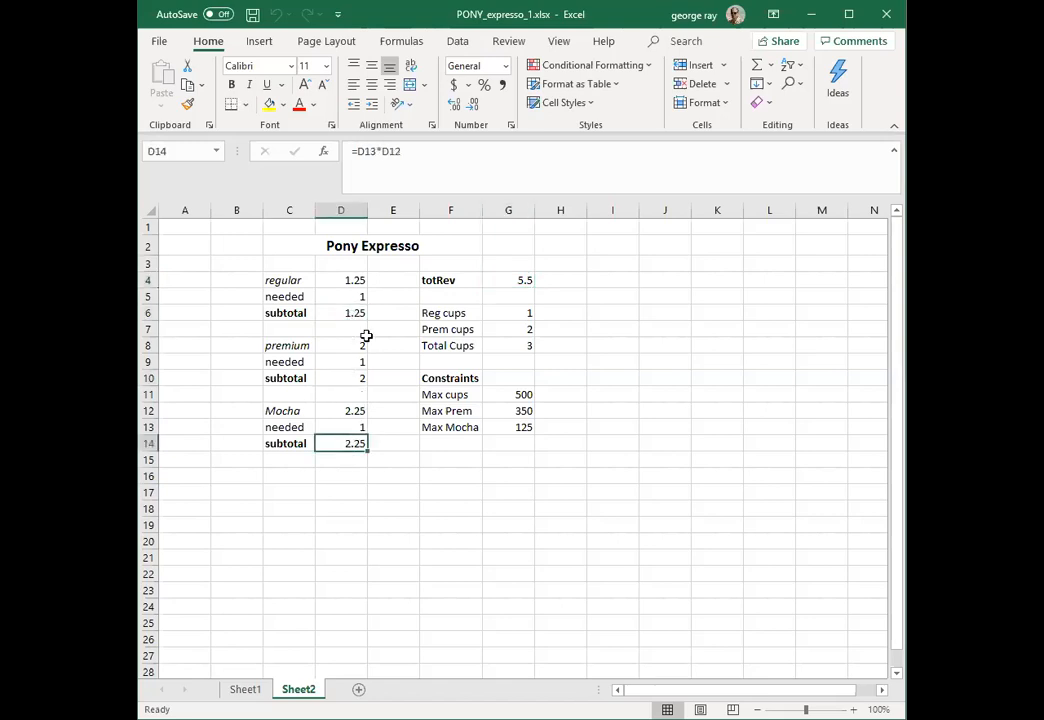
pyautogui.click(345, 313)
pyautogui.click(337, 384)
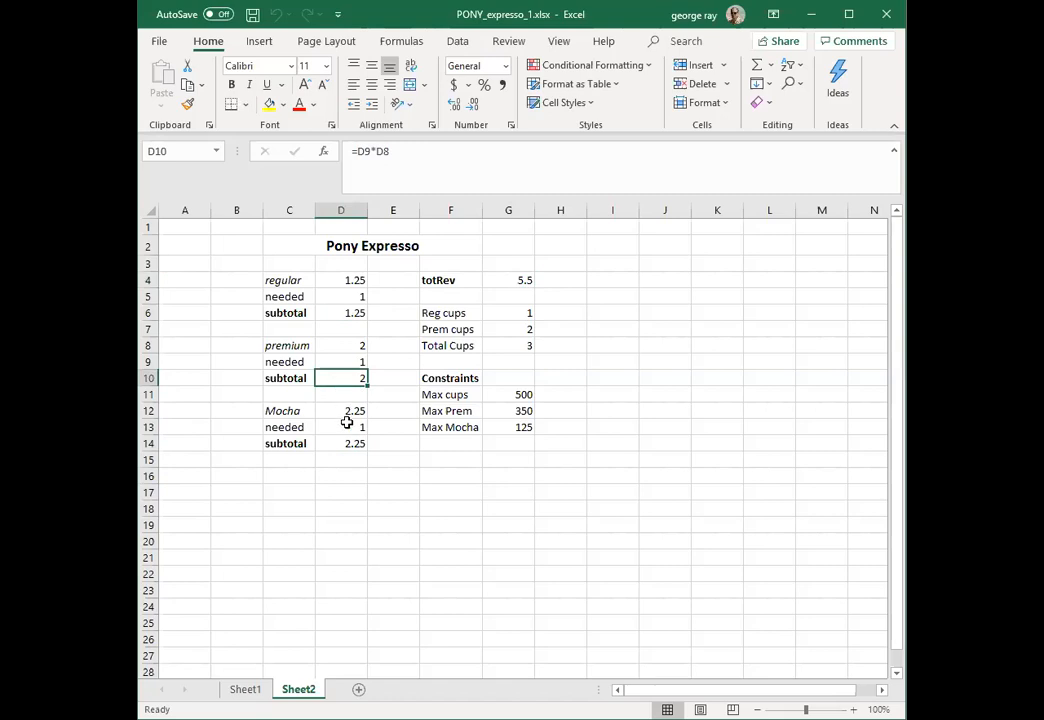
pyautogui.click(352, 443)
pyautogui.click(521, 276)
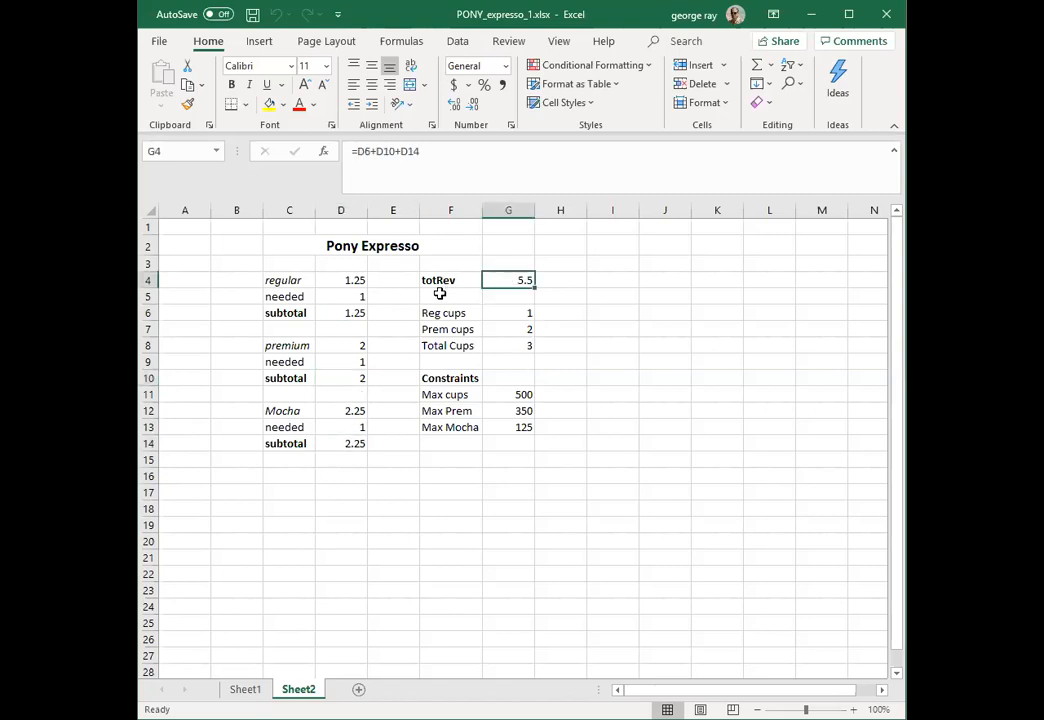
# Step: Inspect the Reg cups, Prem cups and Total Cups formulas in G6:G8 and trace them to the needed quantities in column D
pyautogui.click(518, 315)
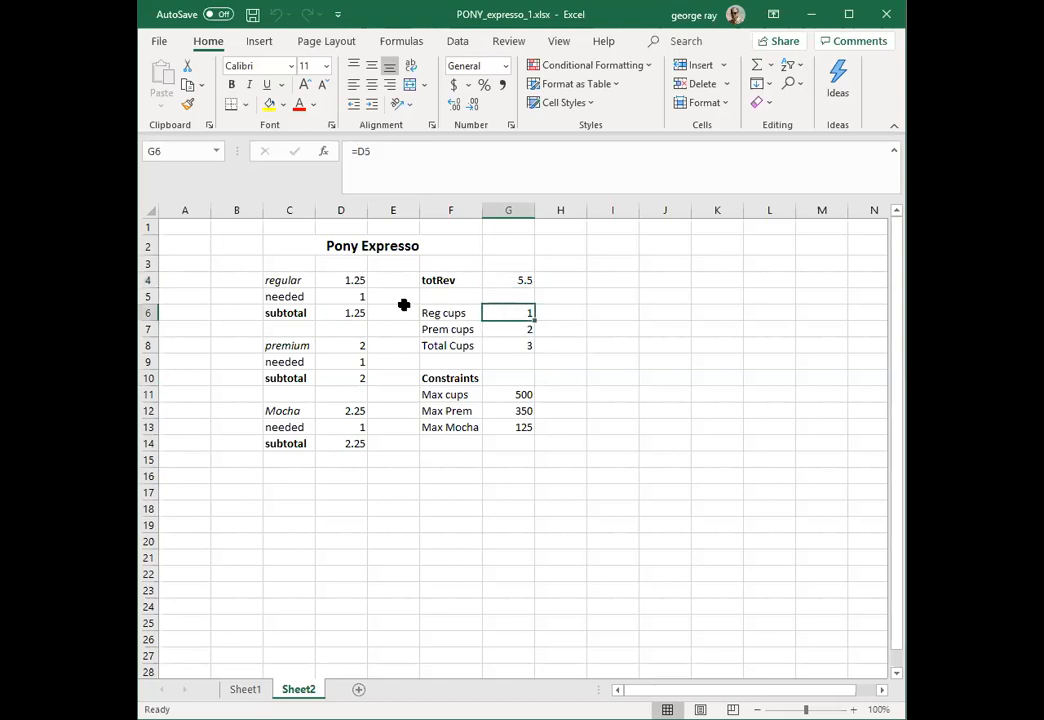
pyautogui.click(366, 295)
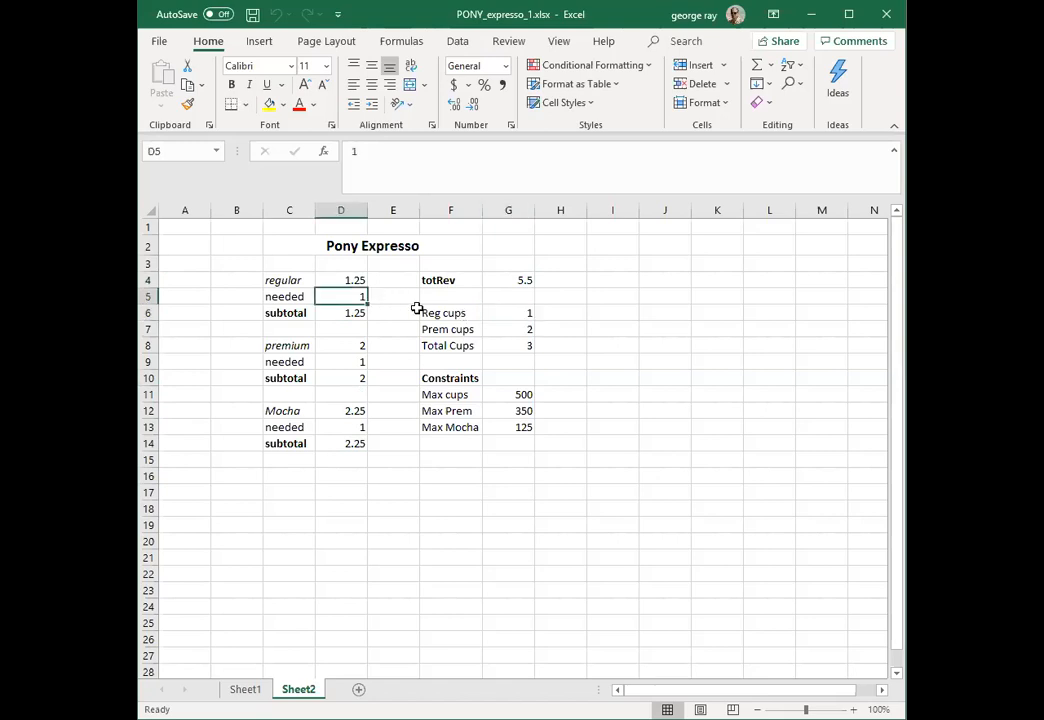
pyautogui.click(509, 313)
pyautogui.click(513, 332)
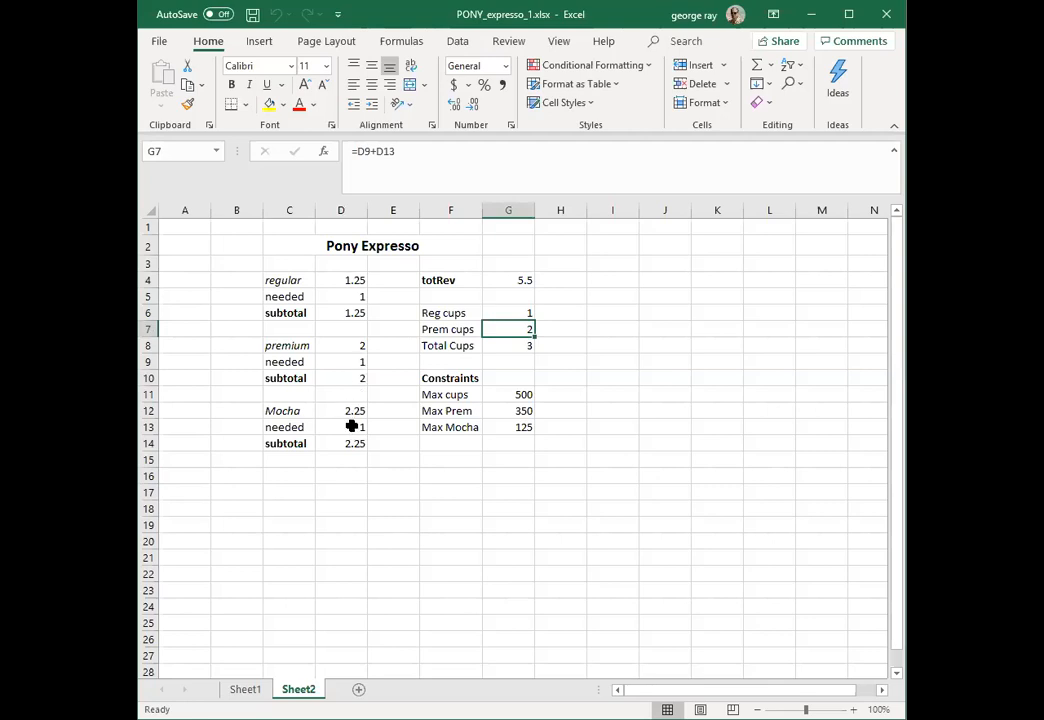
pyautogui.click(362, 360)
pyautogui.click(352, 426)
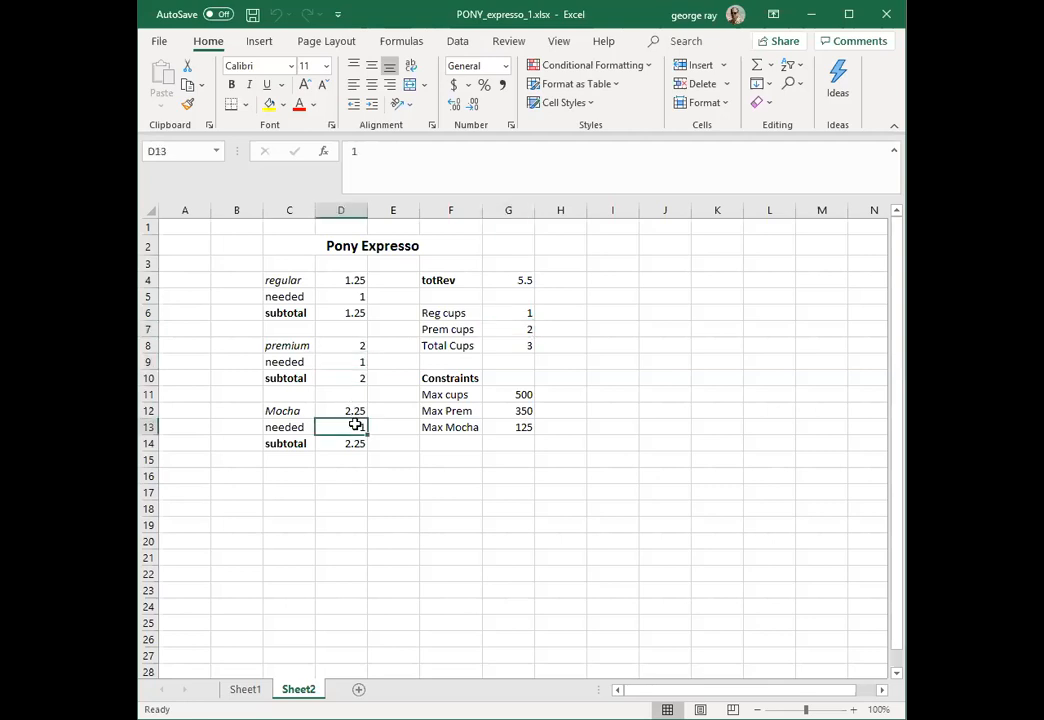
pyautogui.click(514, 343)
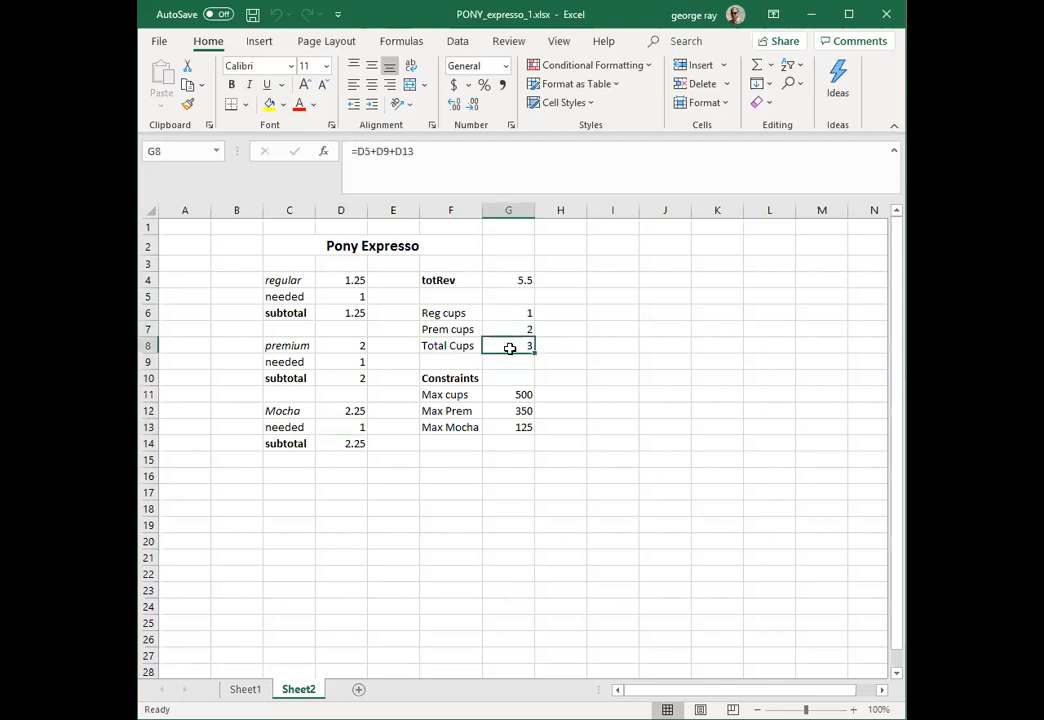
pyautogui.click(355, 294)
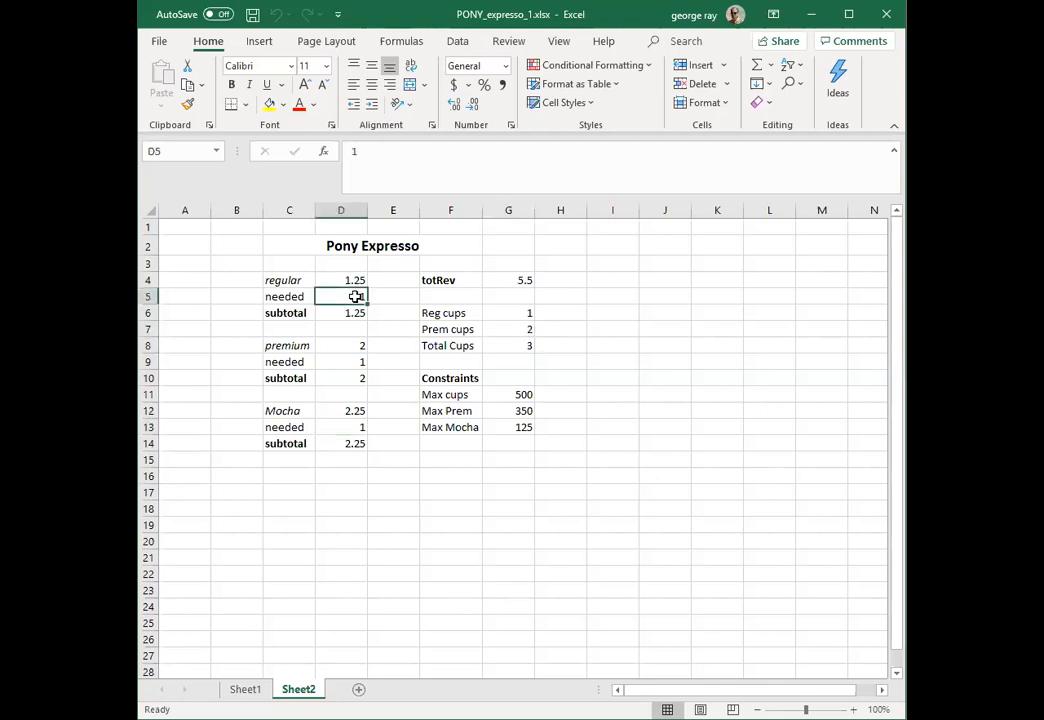
pyautogui.click(350, 361)
pyautogui.click(340, 427)
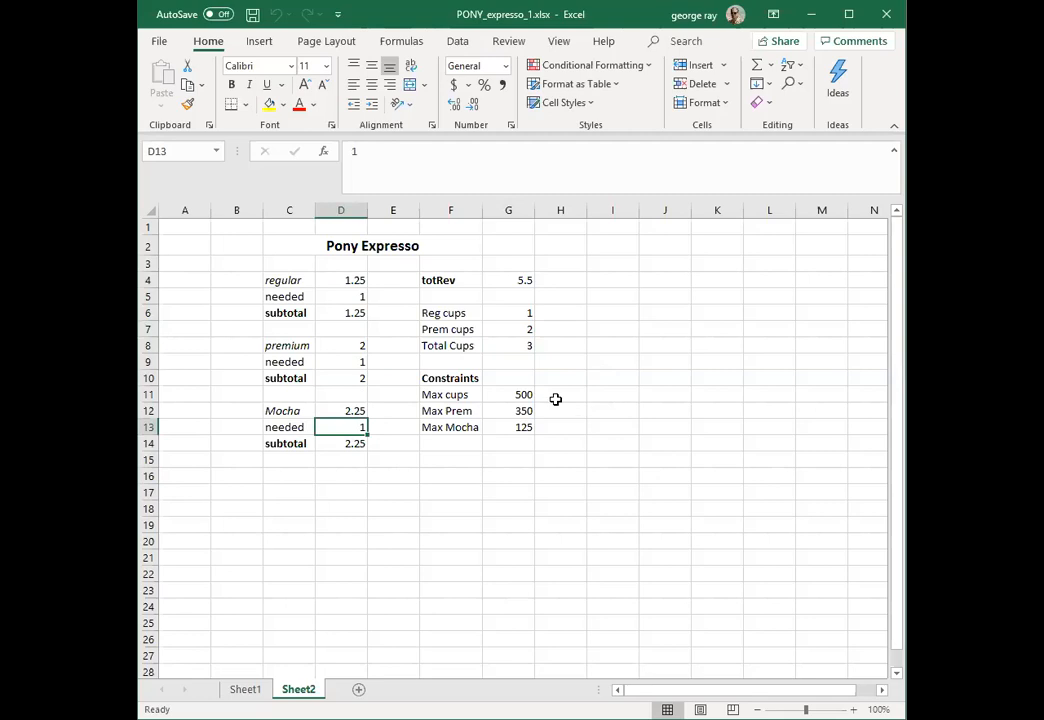
# Step: Review the Max cups, Max Prem and Max Mocha constraints in G11:G13 against the total and premium cup counts
pyautogui.click(521, 394)
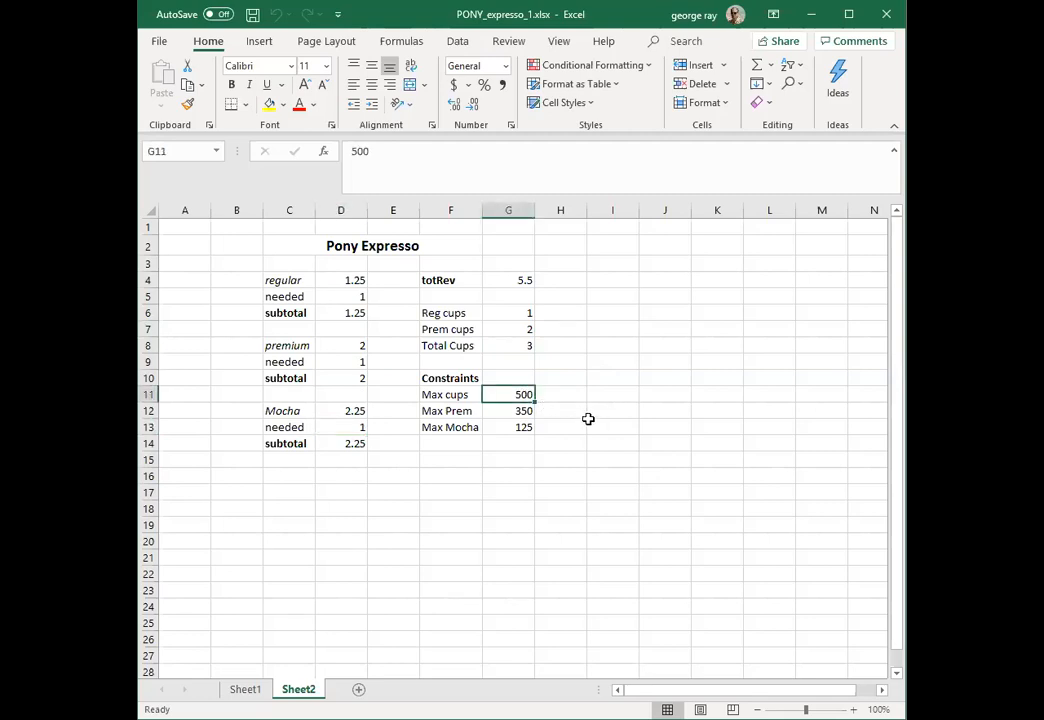
pyautogui.click(500, 345)
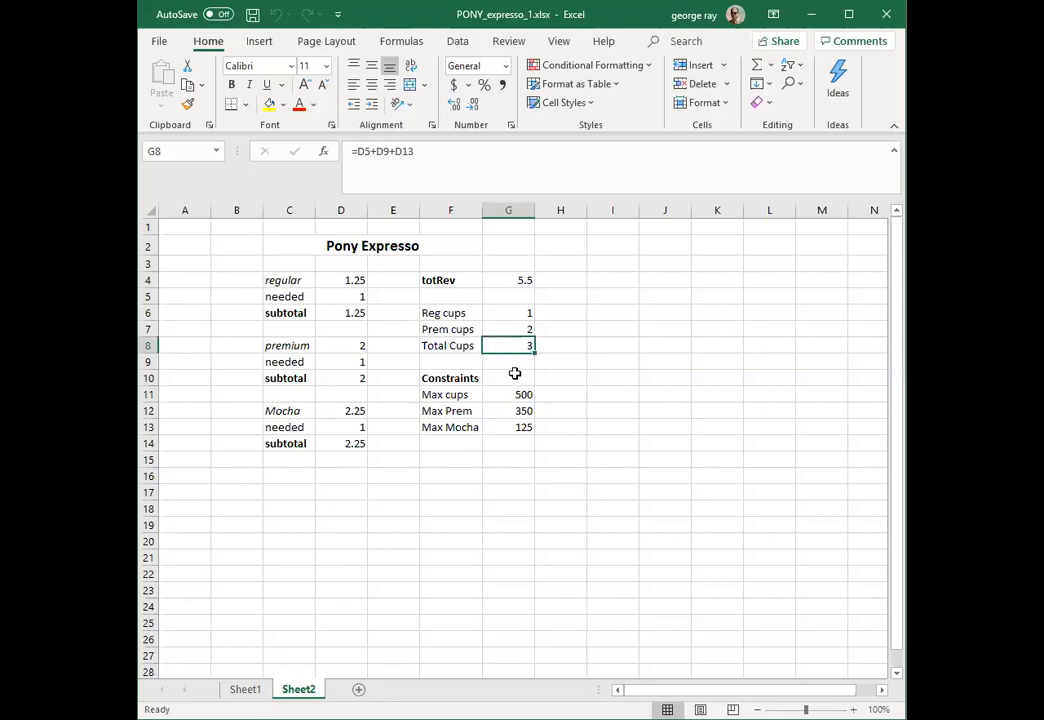
pyautogui.click(510, 394)
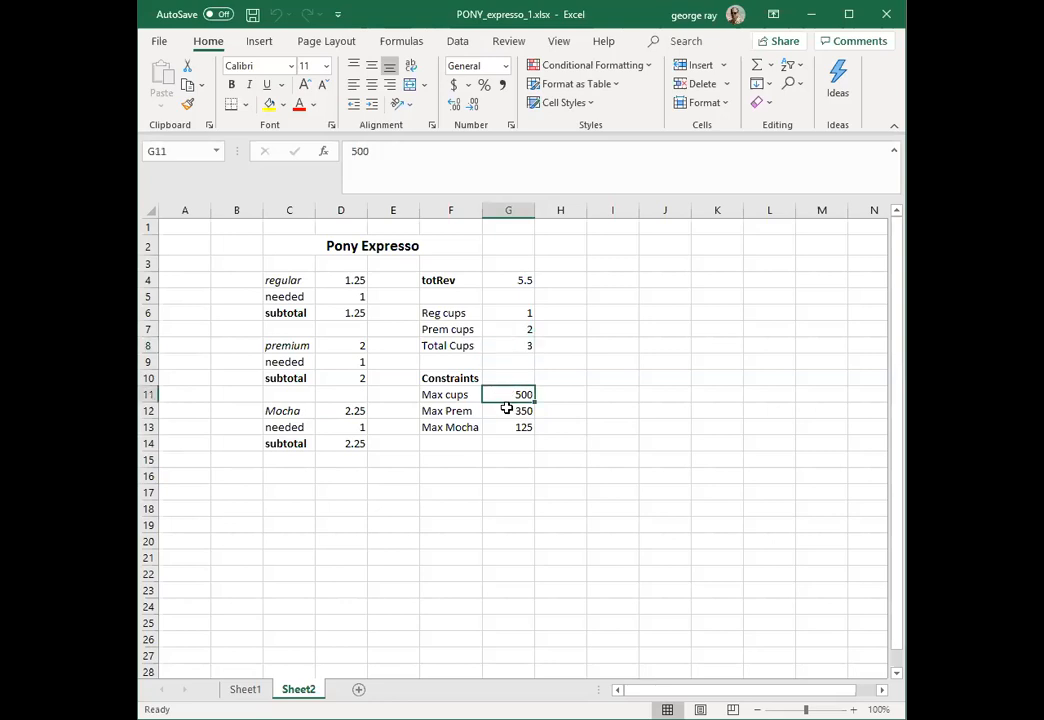
pyautogui.click(506, 411)
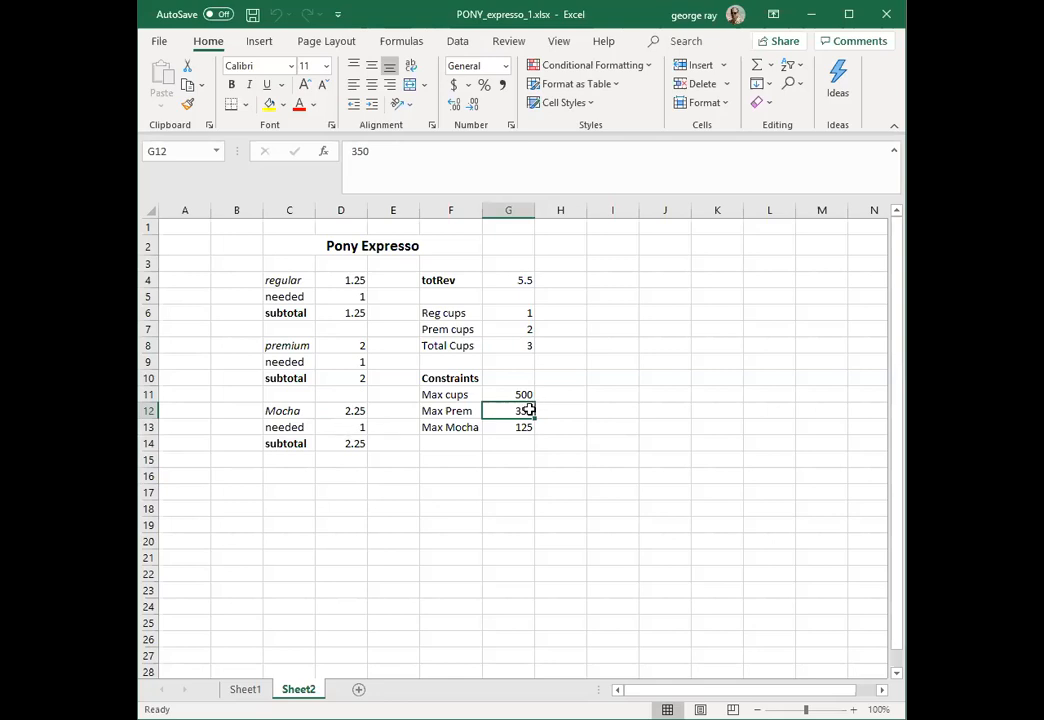
pyautogui.click(522, 328)
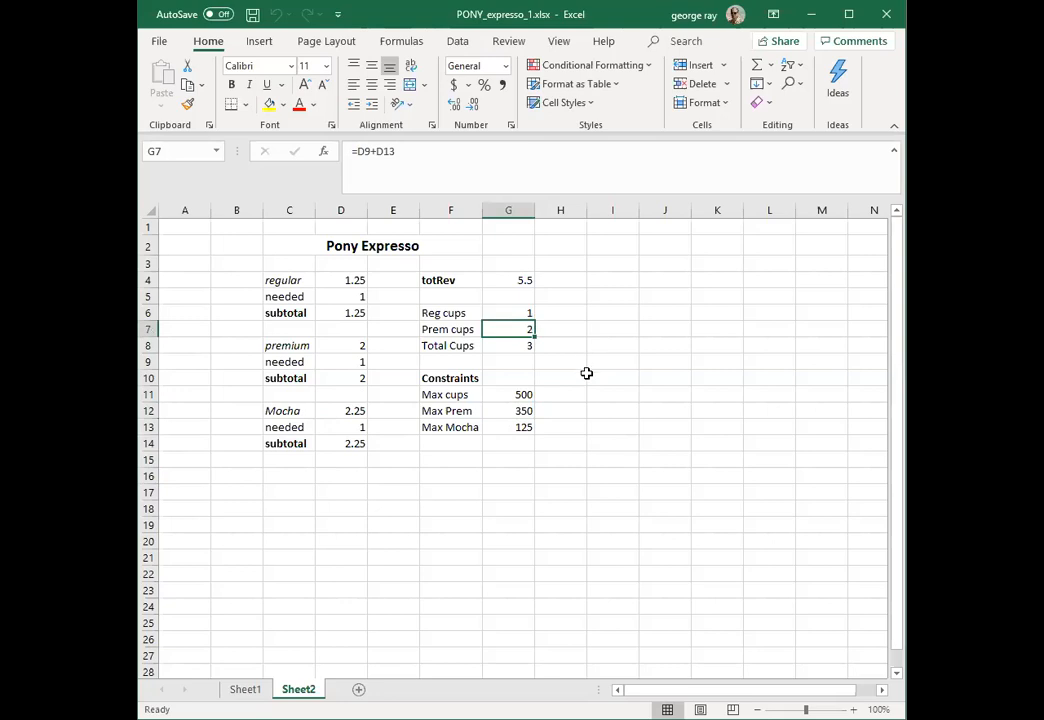
pyautogui.click(513, 429)
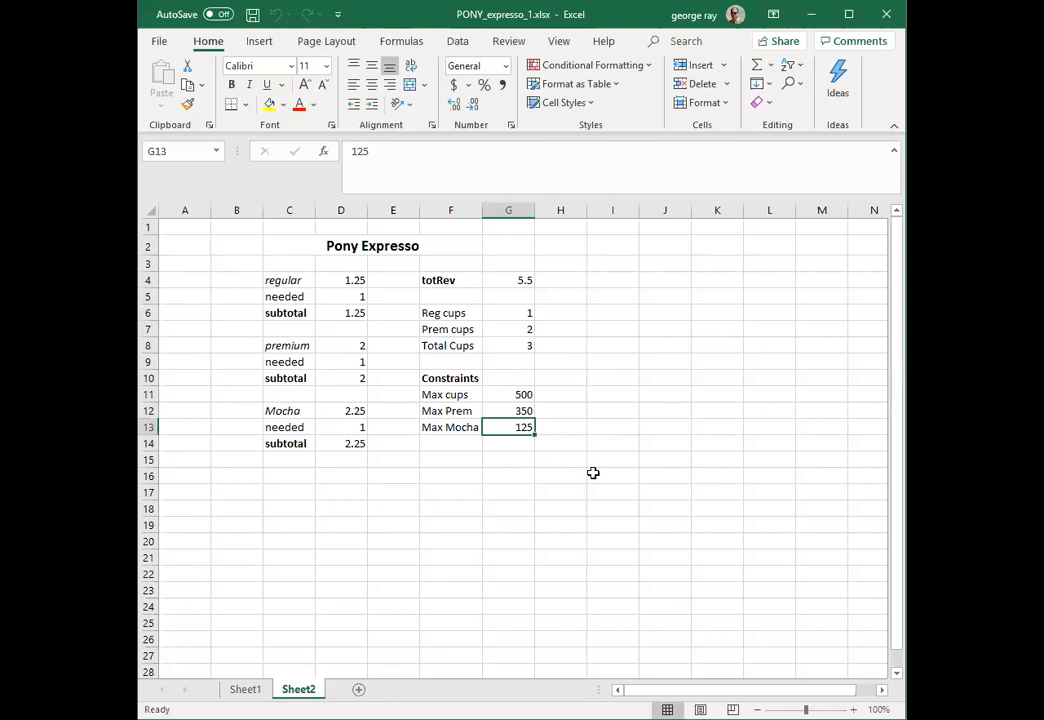
# Step: Recheck the total revenue cell and match the cup counts and Mocha quantity to their limits in G11:G13
pyautogui.click(507, 286)
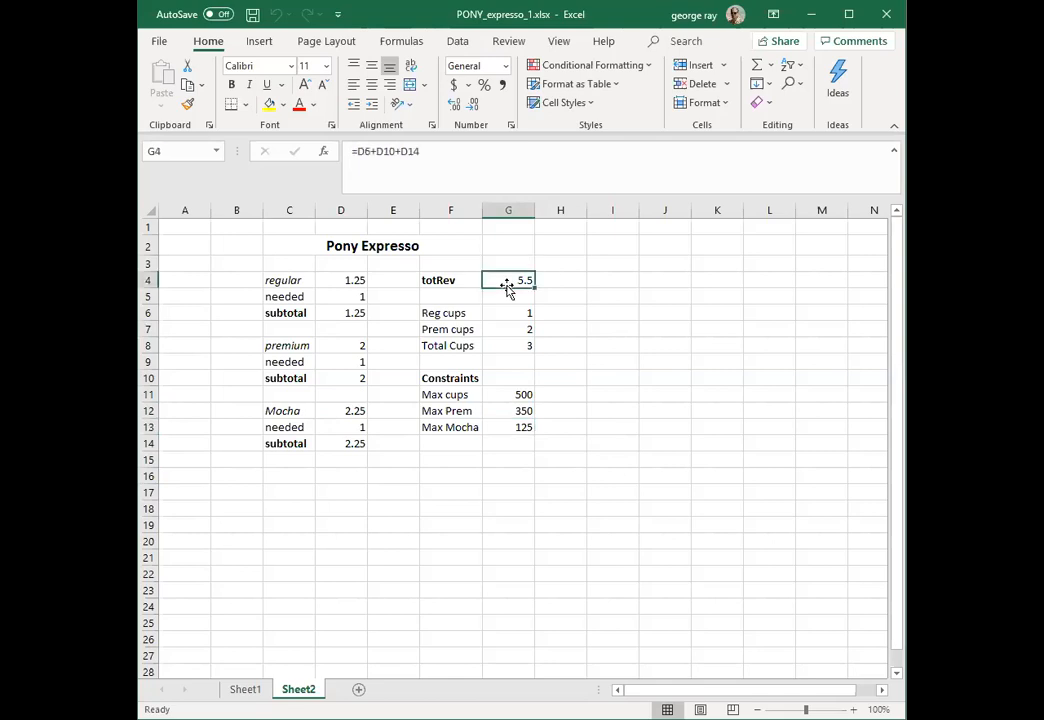
pyautogui.click(515, 395)
pyautogui.click(513, 314)
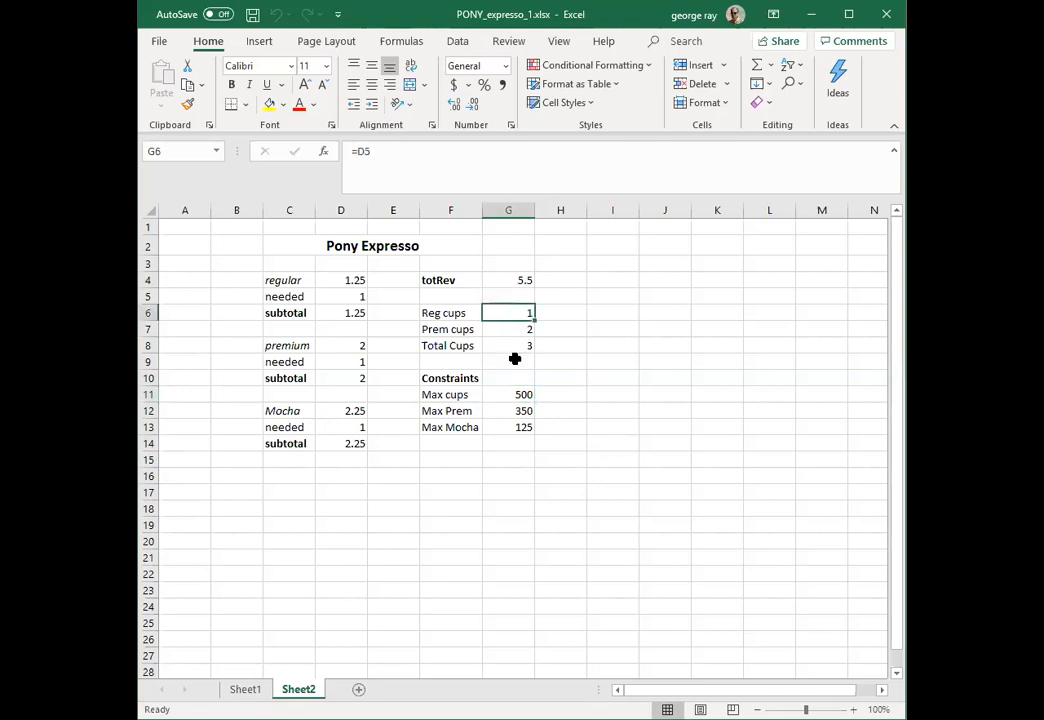
pyautogui.click(510, 331)
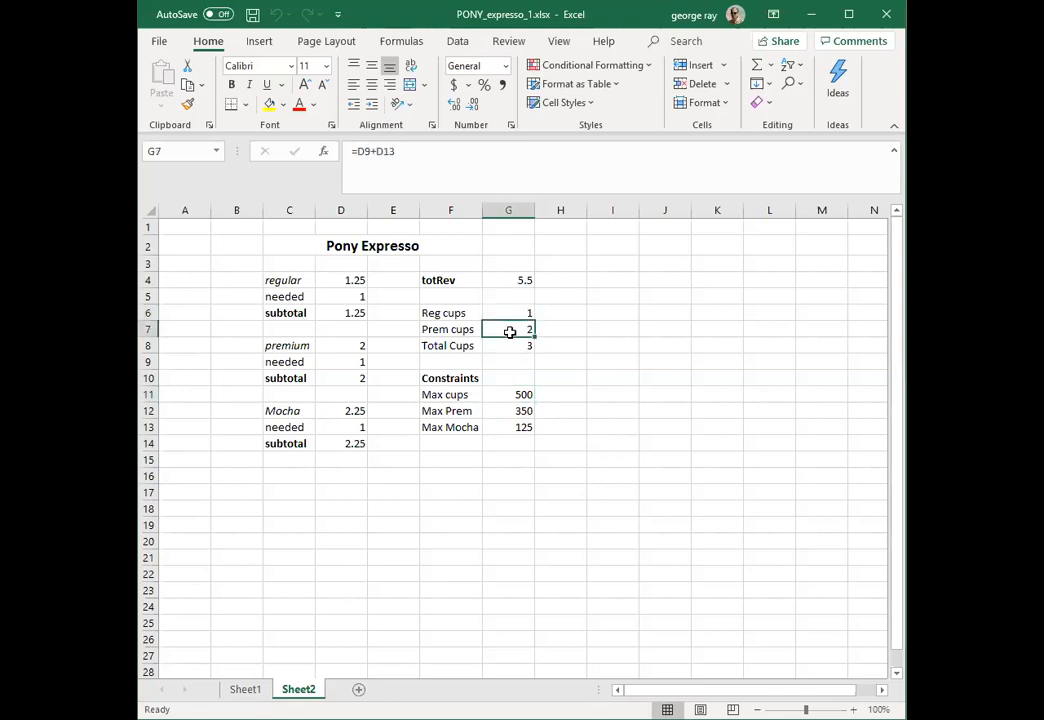
pyautogui.click(493, 413)
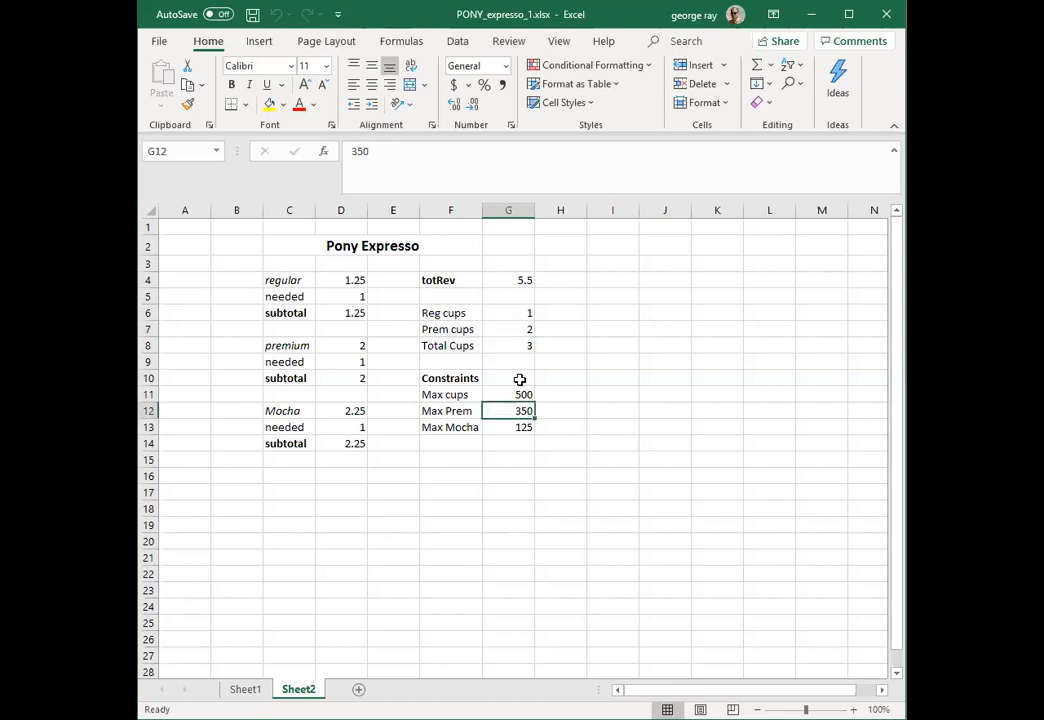
pyautogui.click(511, 345)
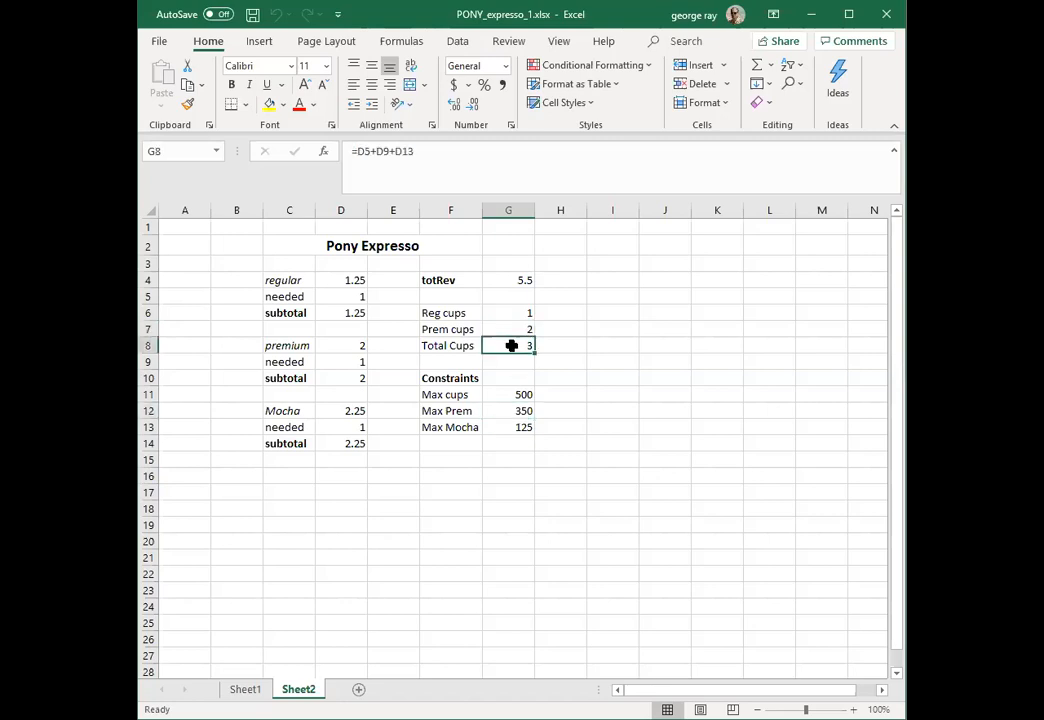
pyautogui.click(496, 396)
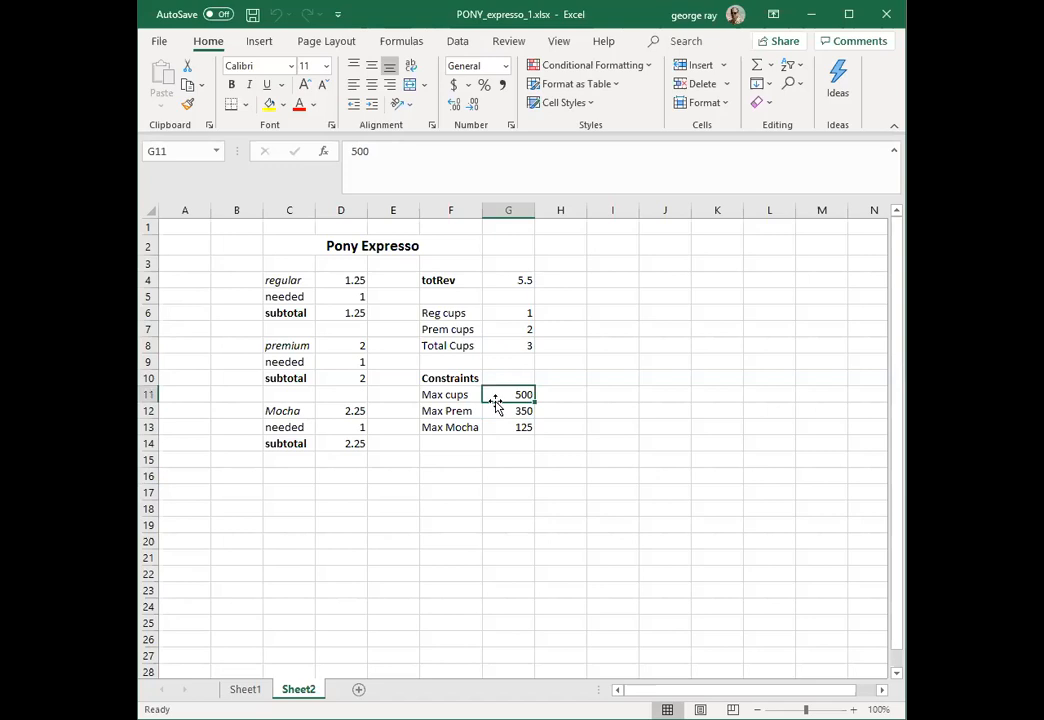
pyautogui.click(350, 426)
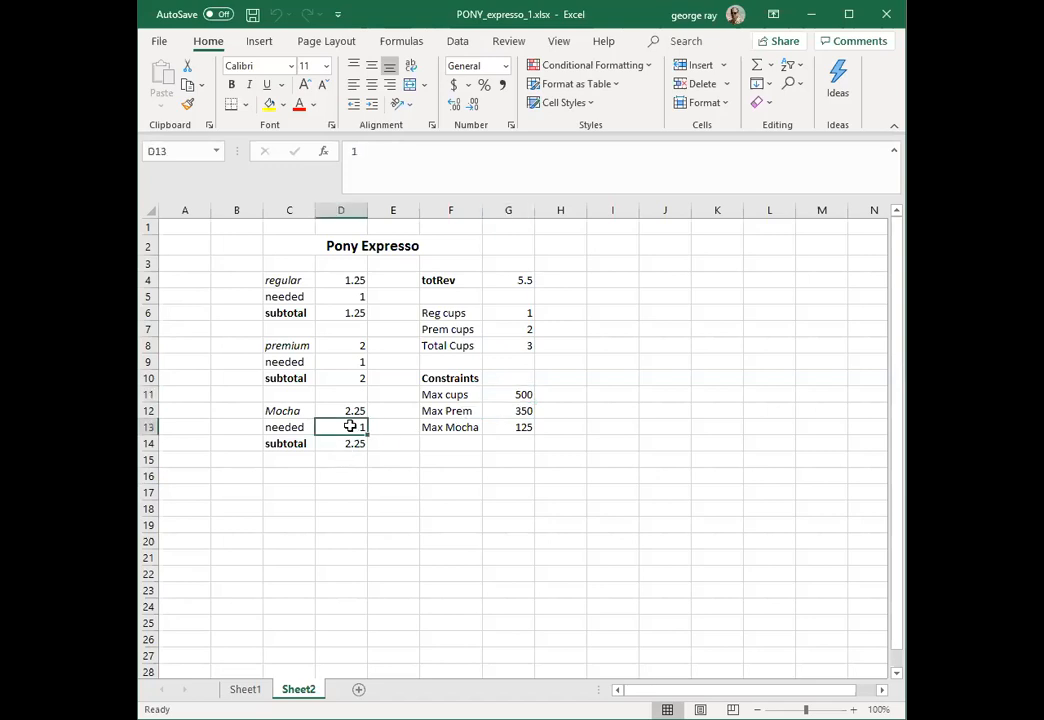
pyautogui.click(497, 427)
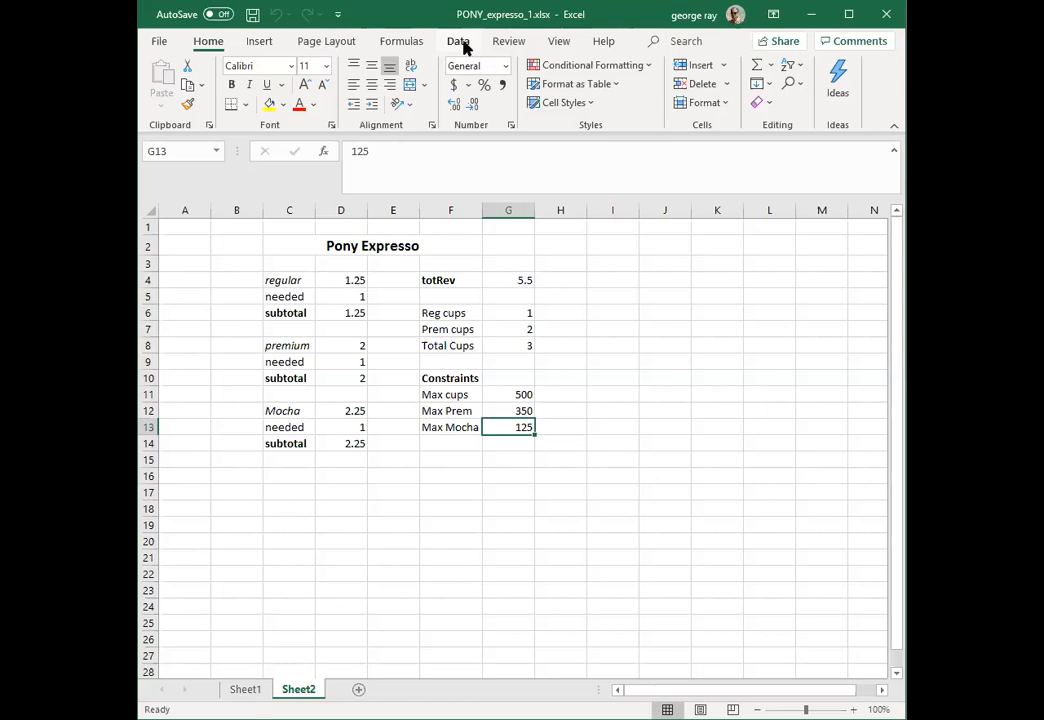
# Step: Open Solver, move its parameters clear of the model, and match the constraint D13 <= G13 to the Mocha quantity and limit cells
pyautogui.click(463, 45)
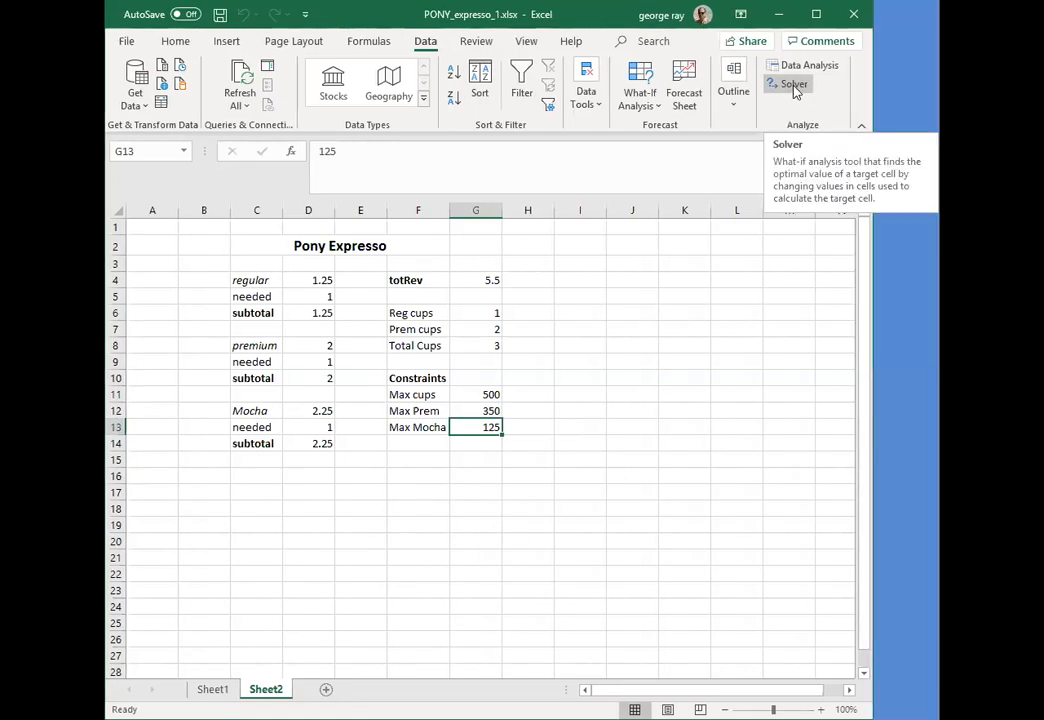
pyautogui.click(826, 86)
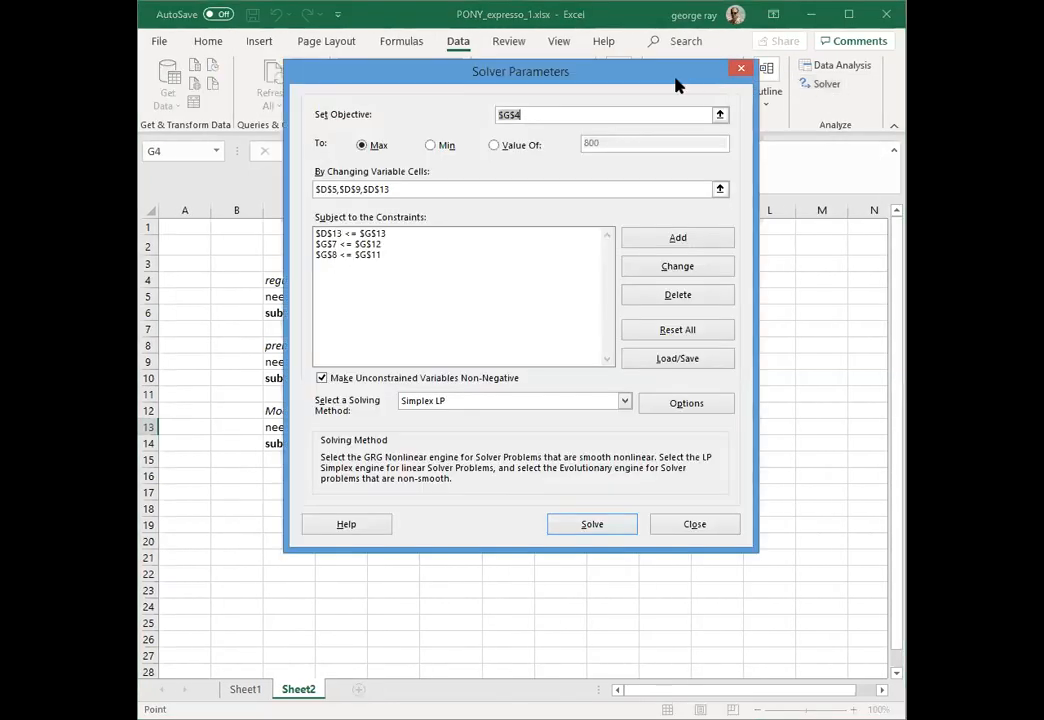
pyautogui.moveTo(676, 83); pyautogui.dragTo(874, 226)
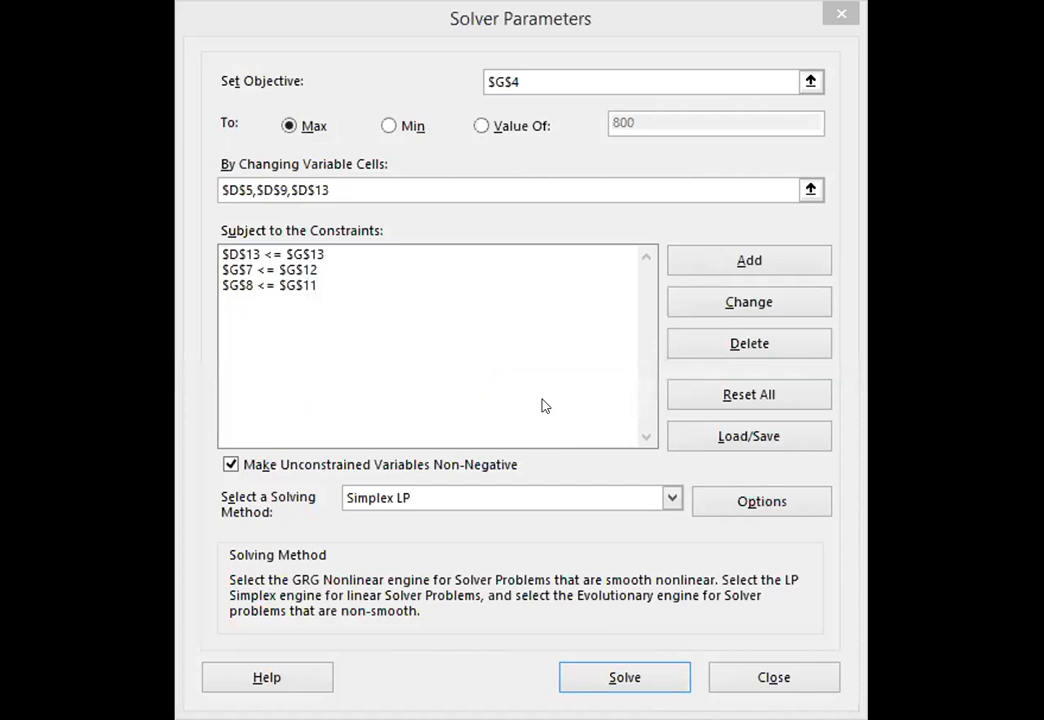
pyautogui.click(338, 24)
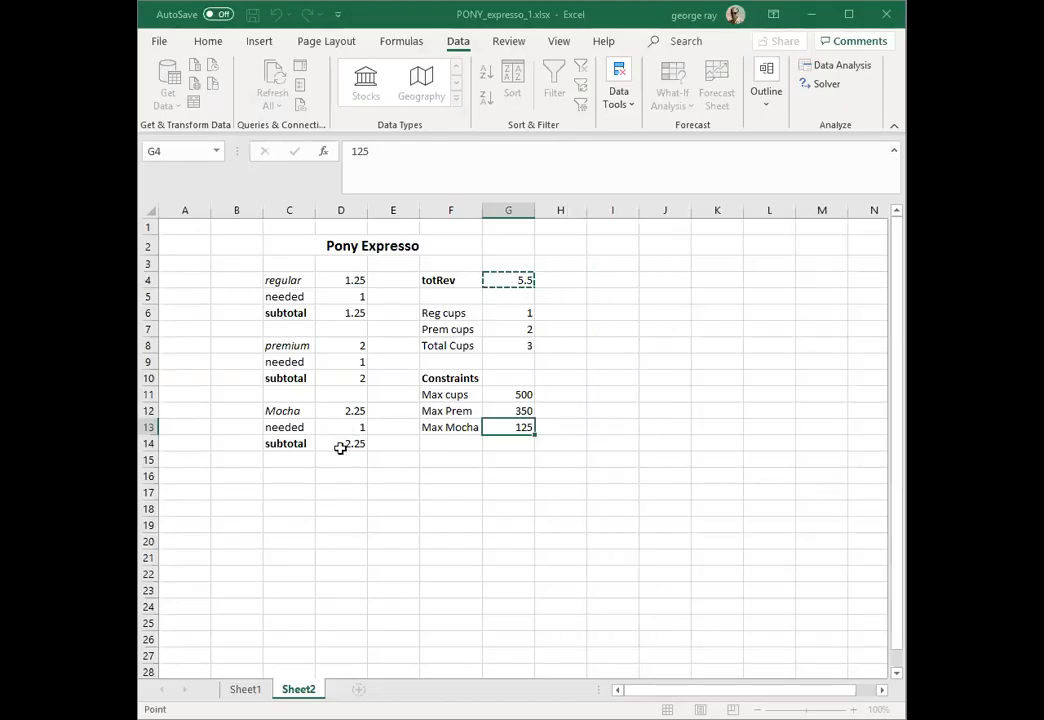
pyautogui.click(343, 430)
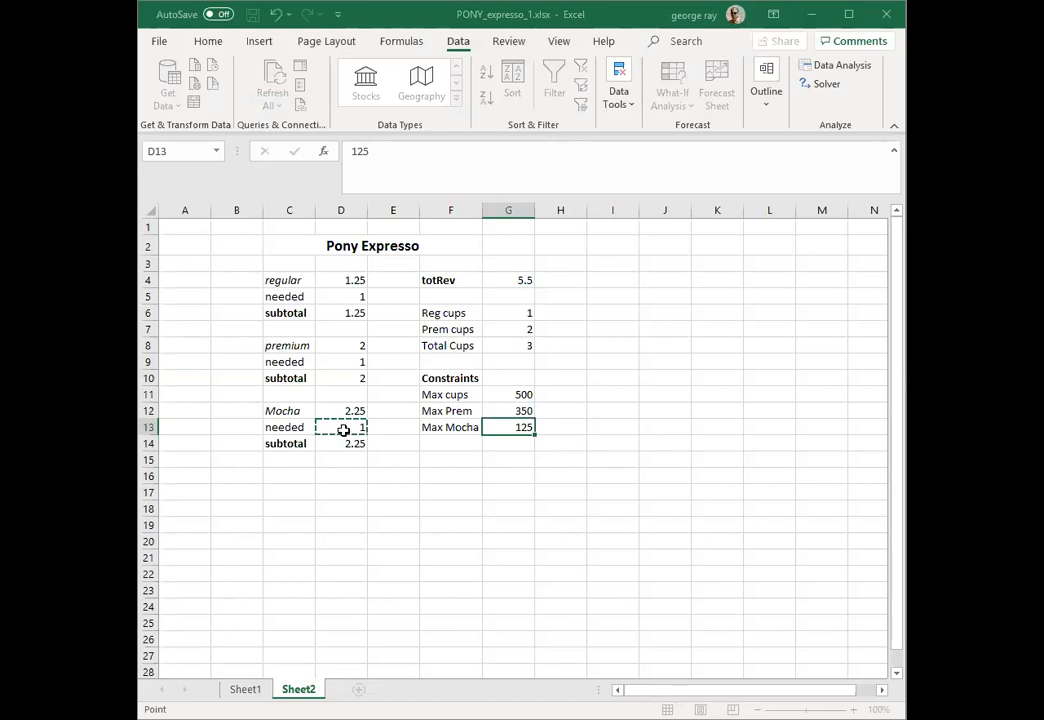
pyautogui.click(500, 428)
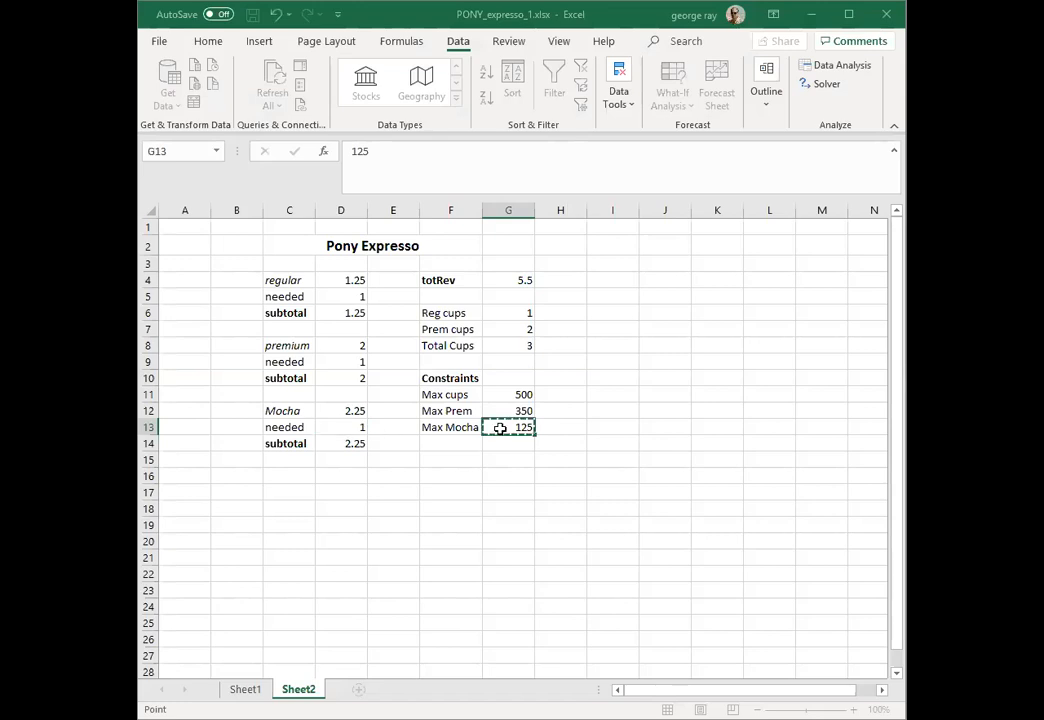
# Step: Solve for maximum total revenue in G4 by changing D5, D9 and D13 with Simplex LP, and keep the solution
pyautogui.click(505, 281)
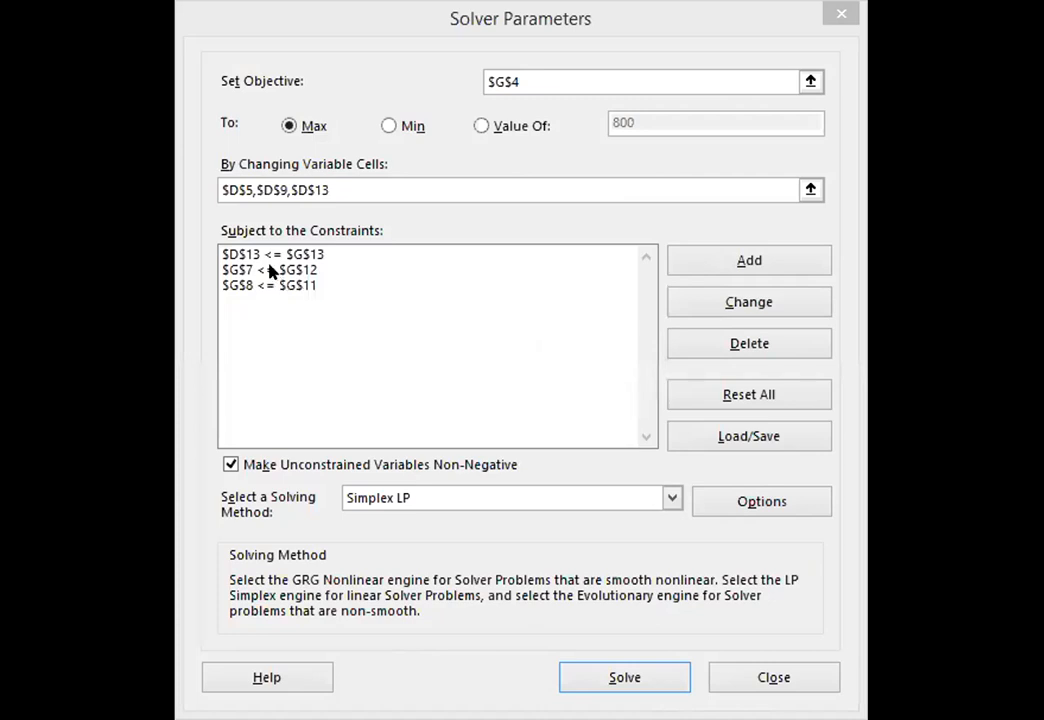
pyautogui.click(308, 28)
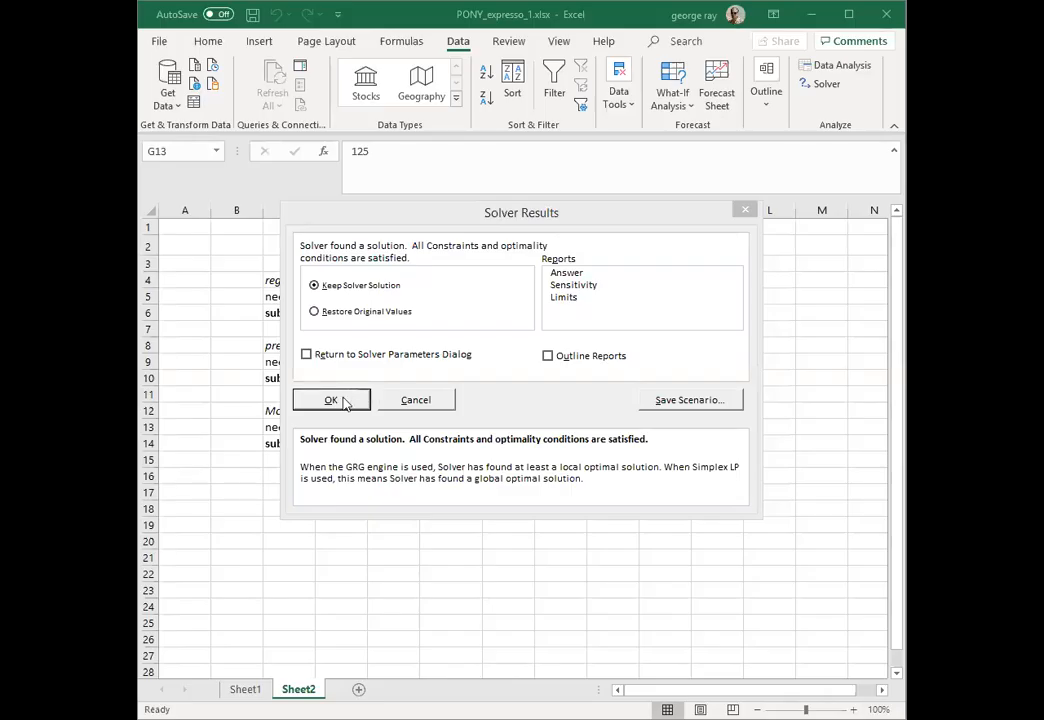
pyautogui.click(346, 403)
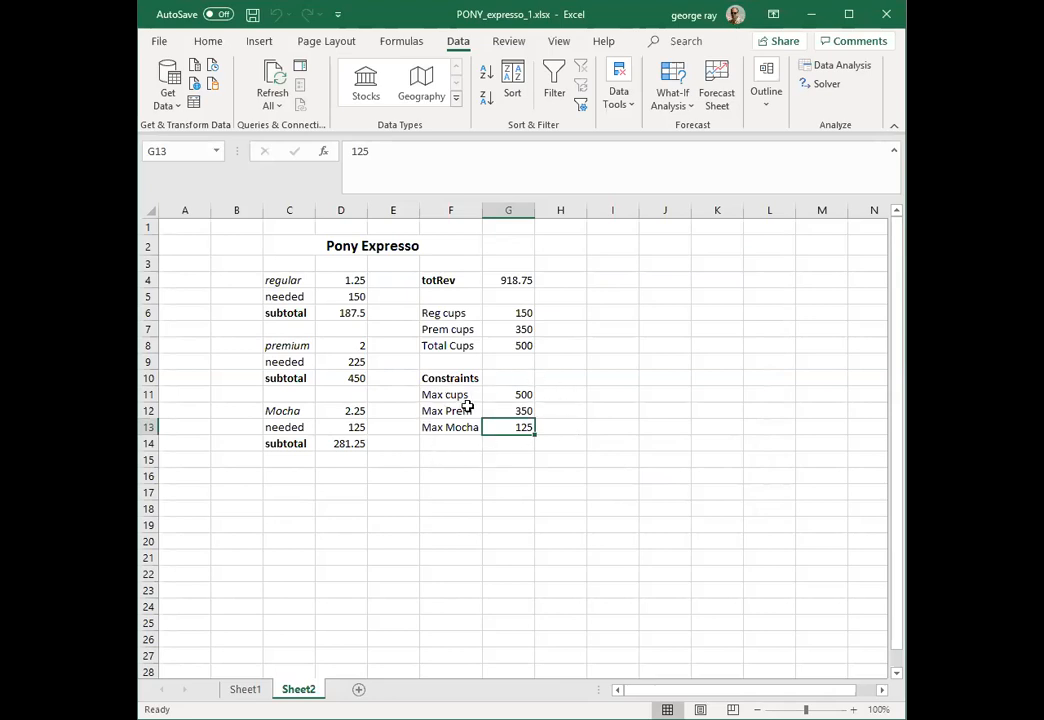
# Step: Review the optimised total revenue in G4 and the Reg cups, Prem cups and Total Cups results in G6:G8
pyautogui.click(514, 283)
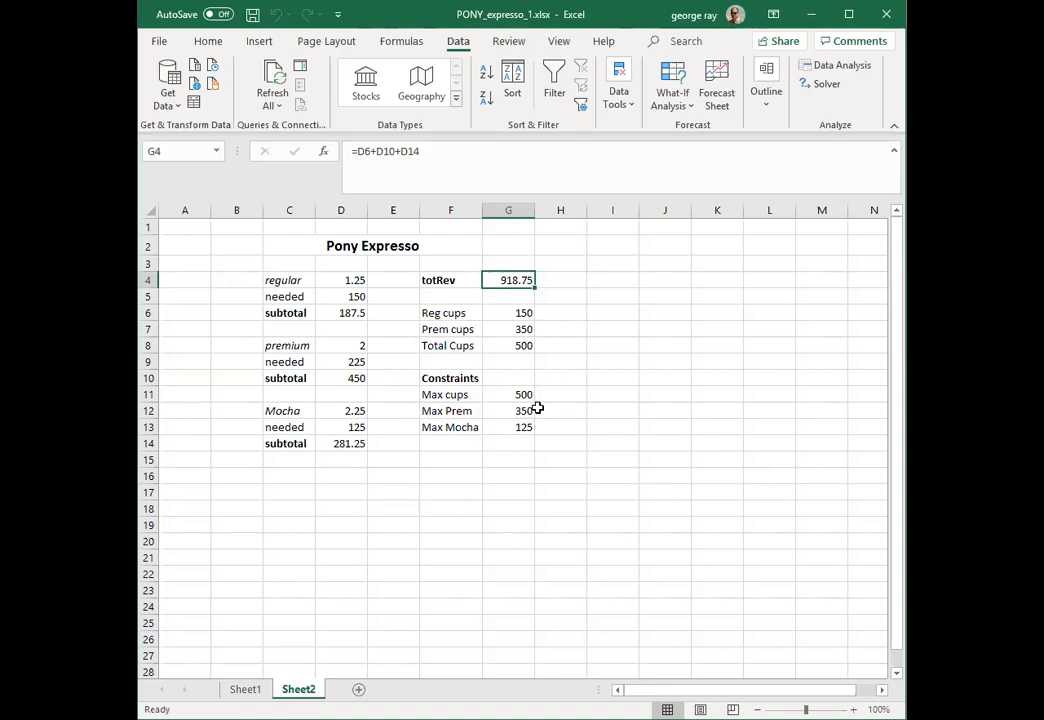
pyautogui.click(526, 314)
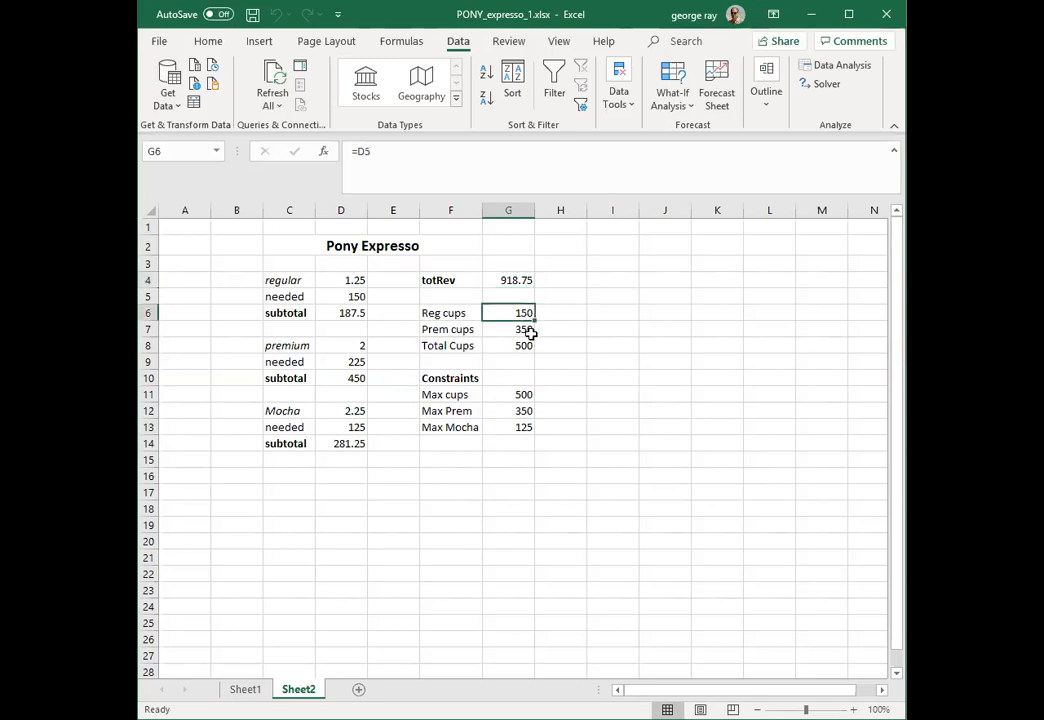
pyautogui.click(526, 330)
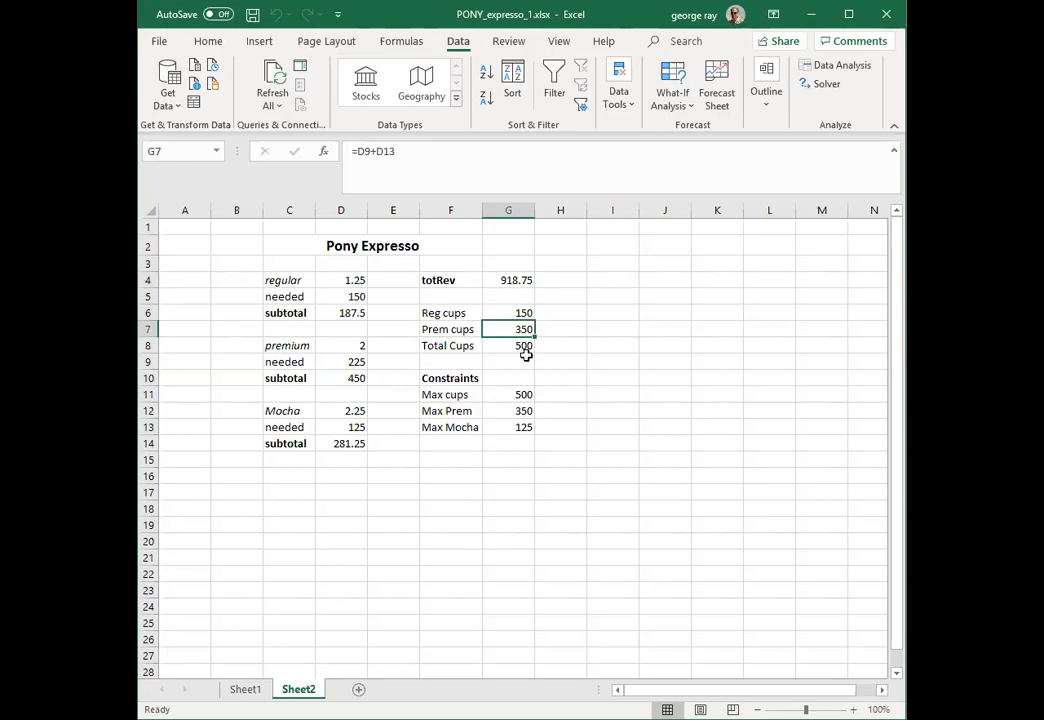
pyautogui.click(526, 347)
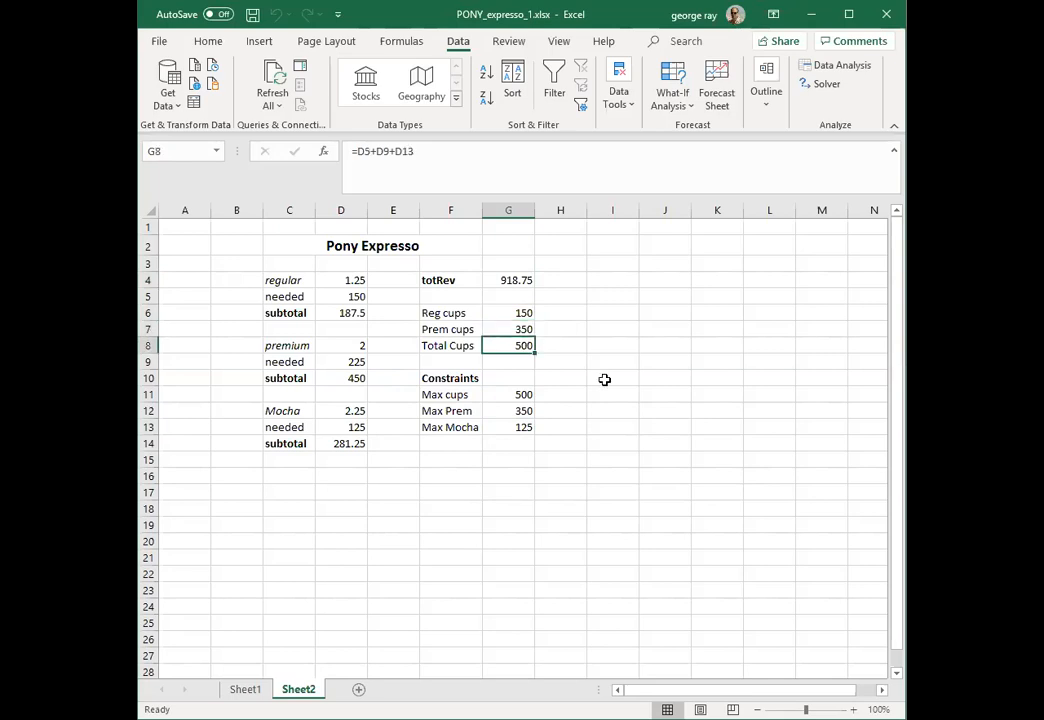